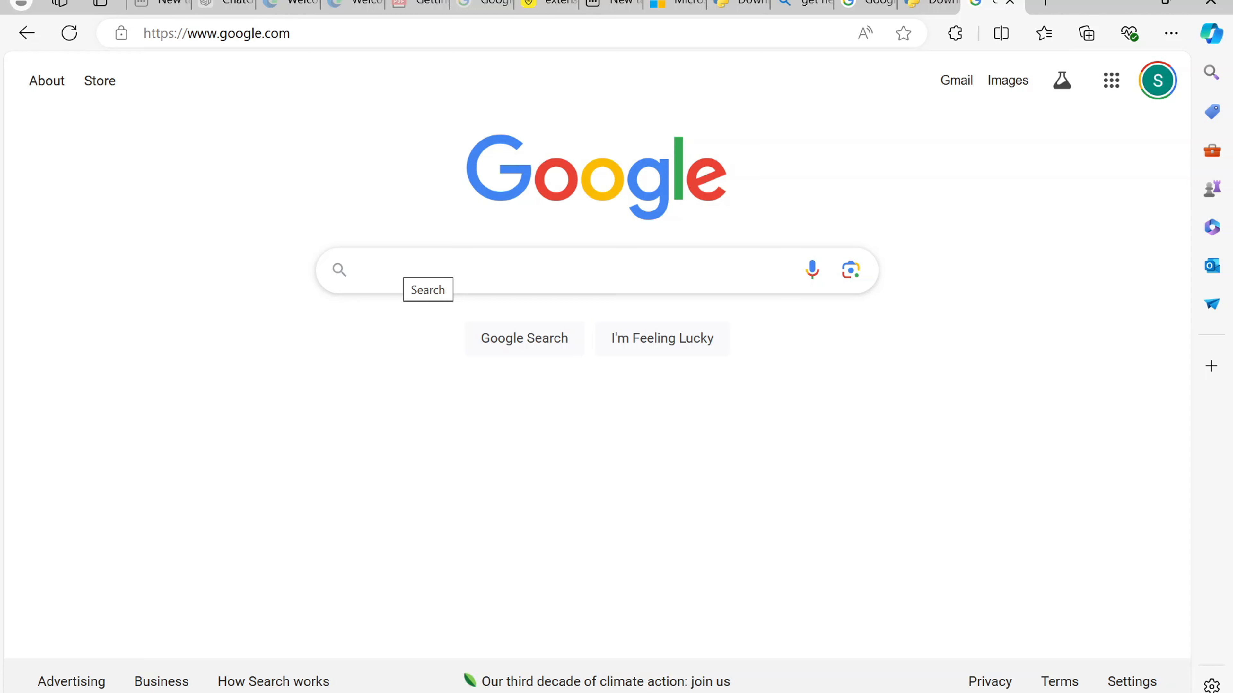
Step: Search Google for "visual studio code" and open the official Visual Studio Code website
type("c")
key("BackSpace")
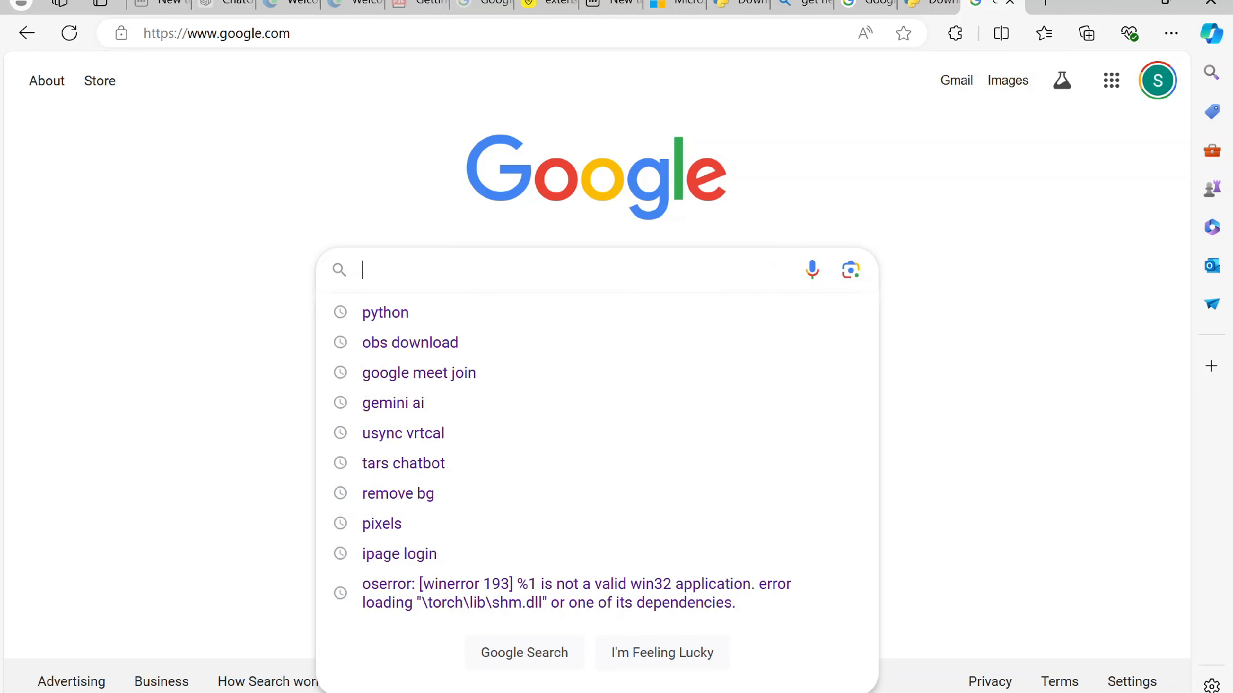
type("vis")
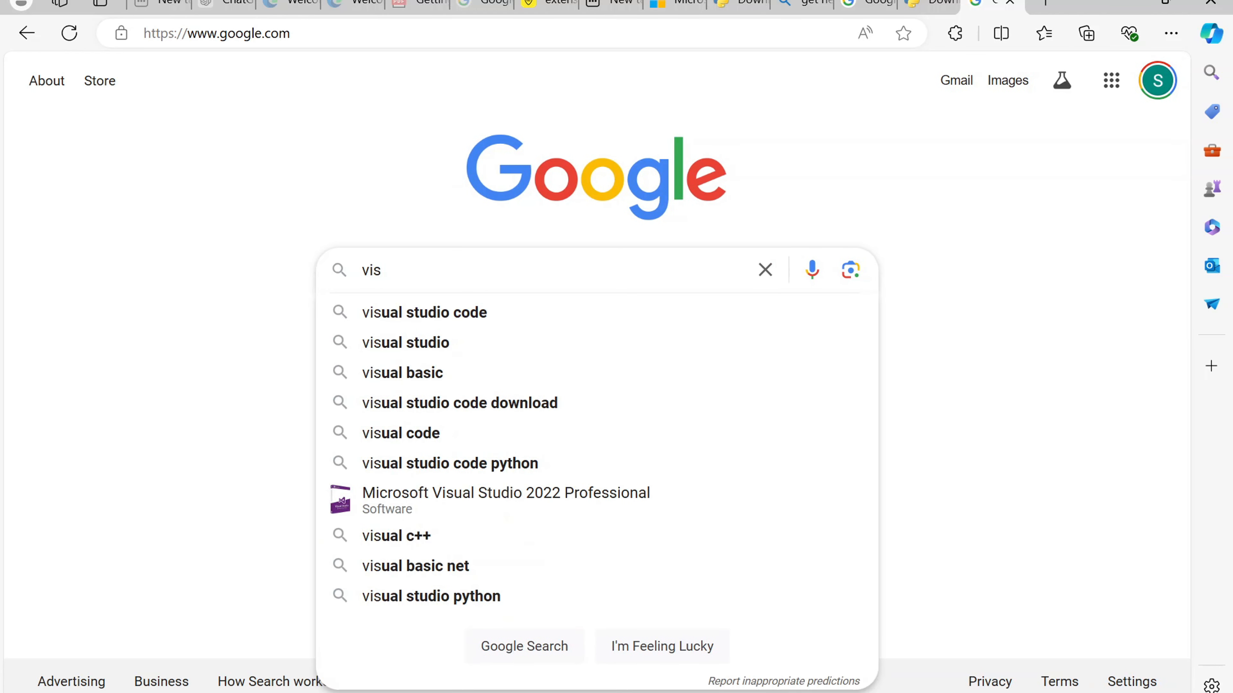
key("Down")
key("Return")
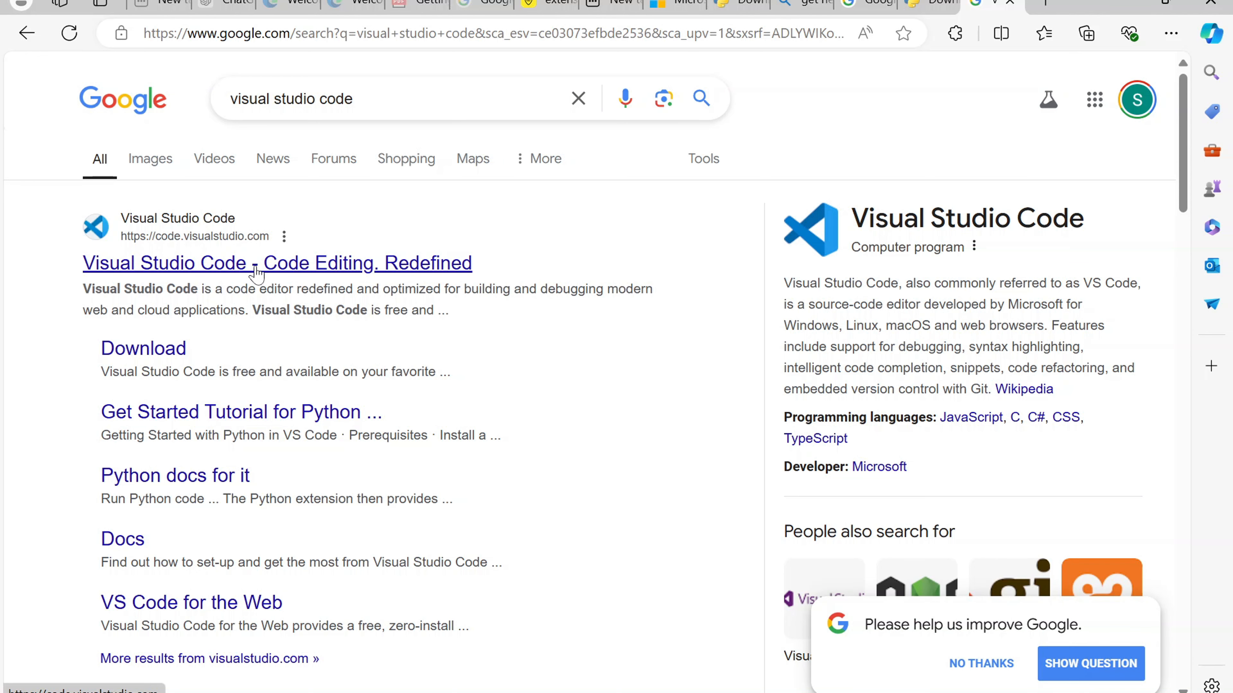
left_click(256, 274)
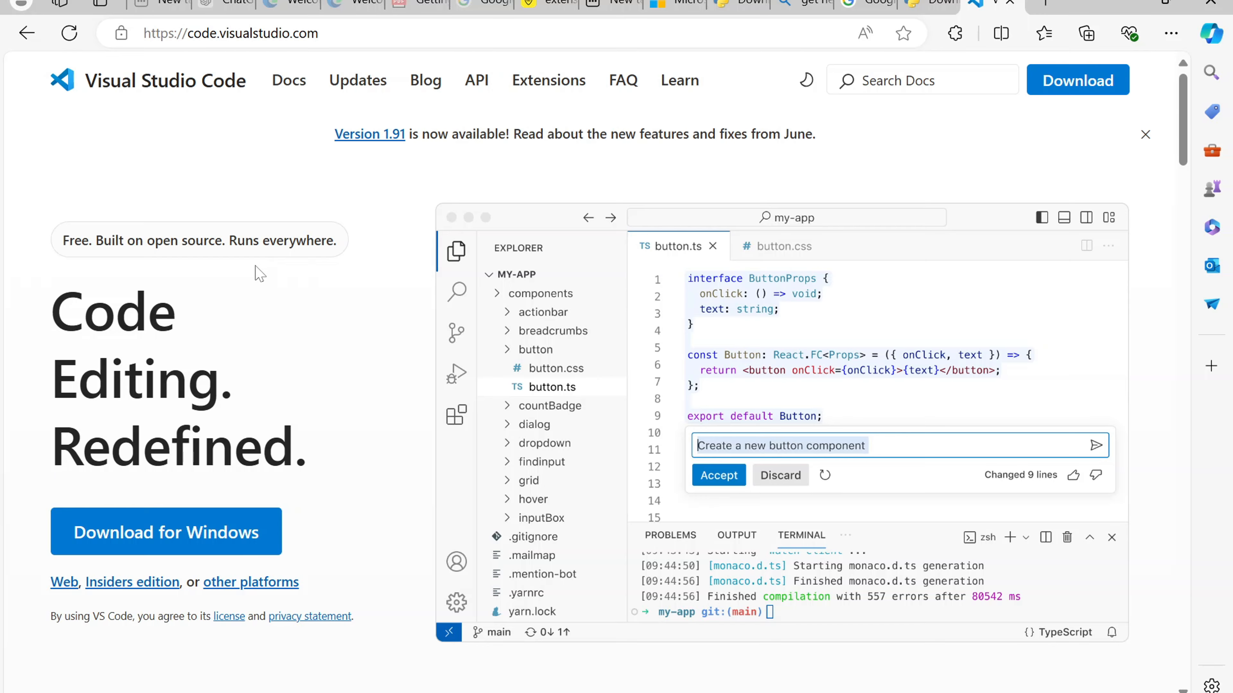
Step: Review the Visual Studio Code downloads offered for other platforms, and return to the home page
scroll(260, 274, "down", 4)
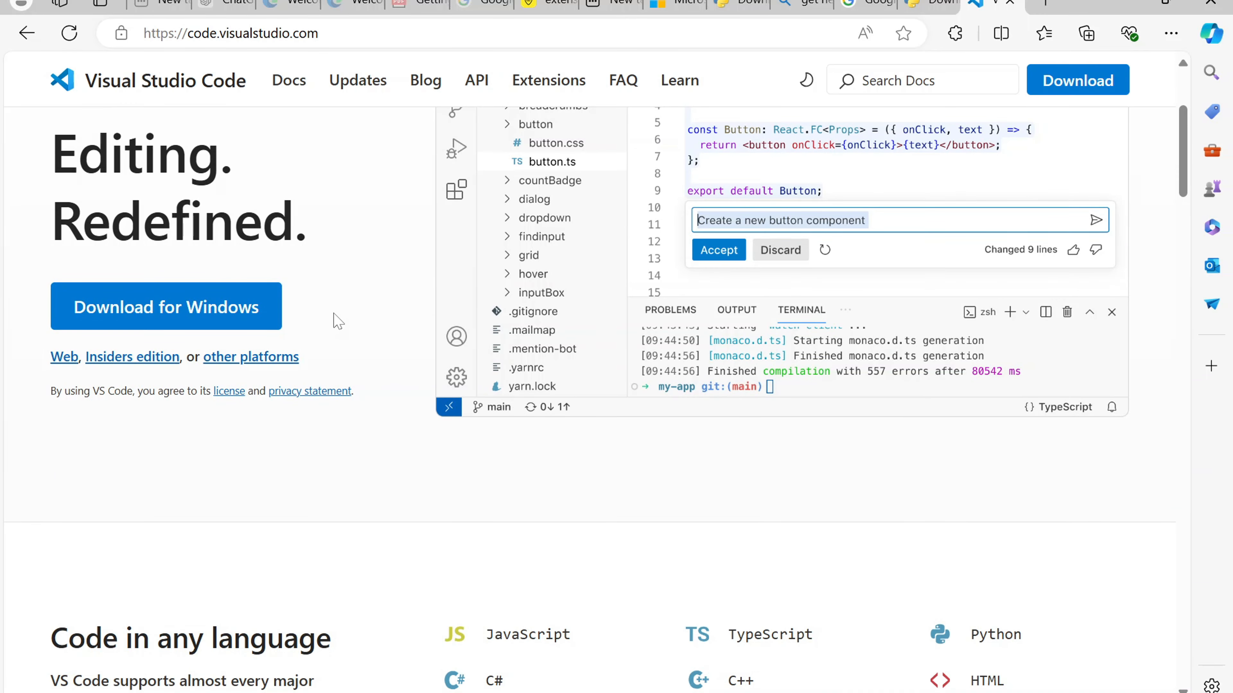
scroll(338, 321, "down", 1)
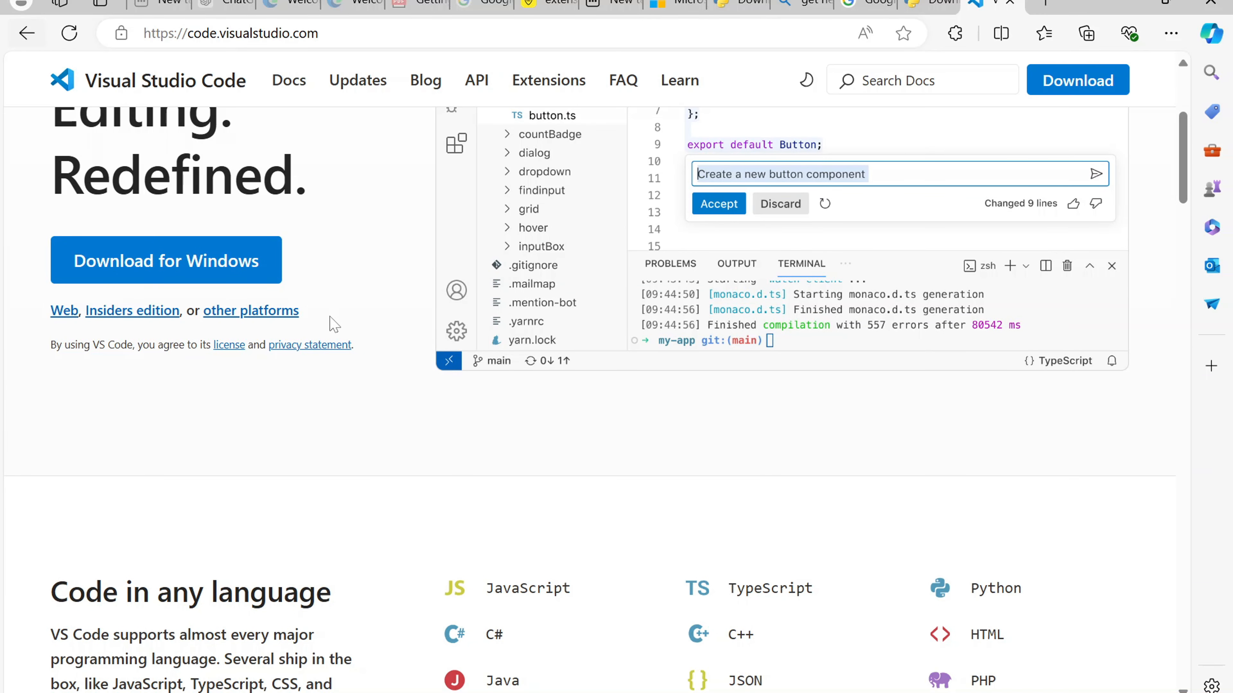
left_click(257, 318)
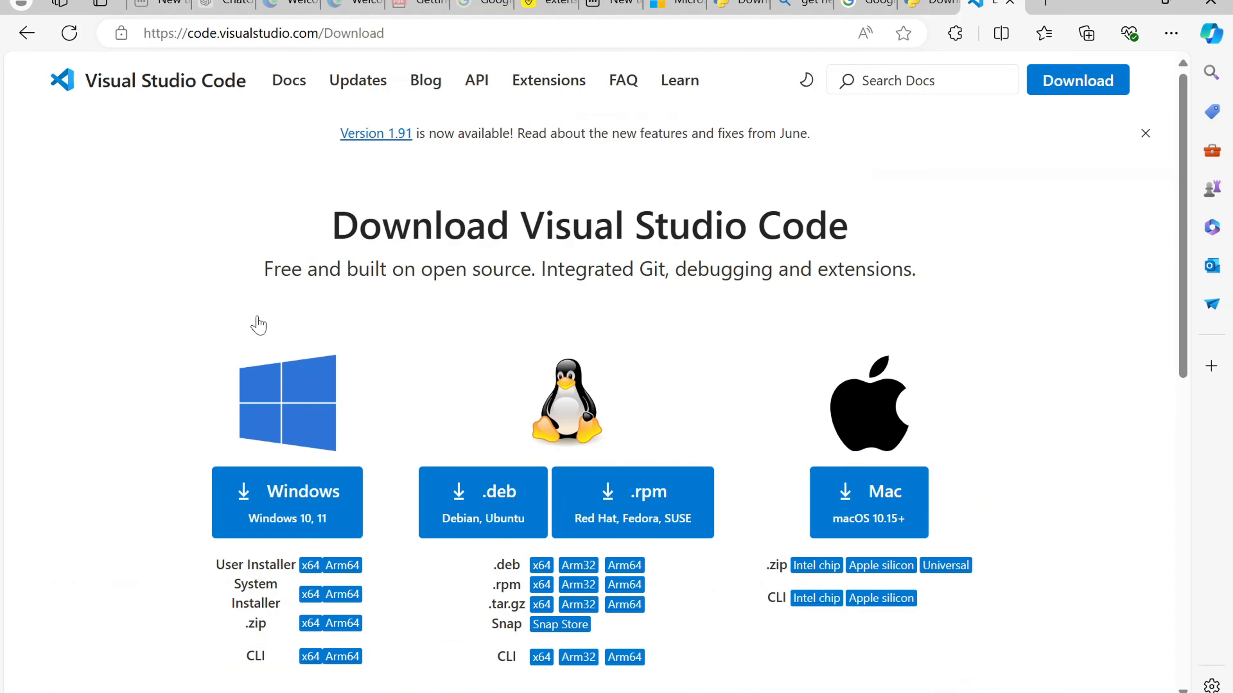
scroll(330, 467, "down", 6)
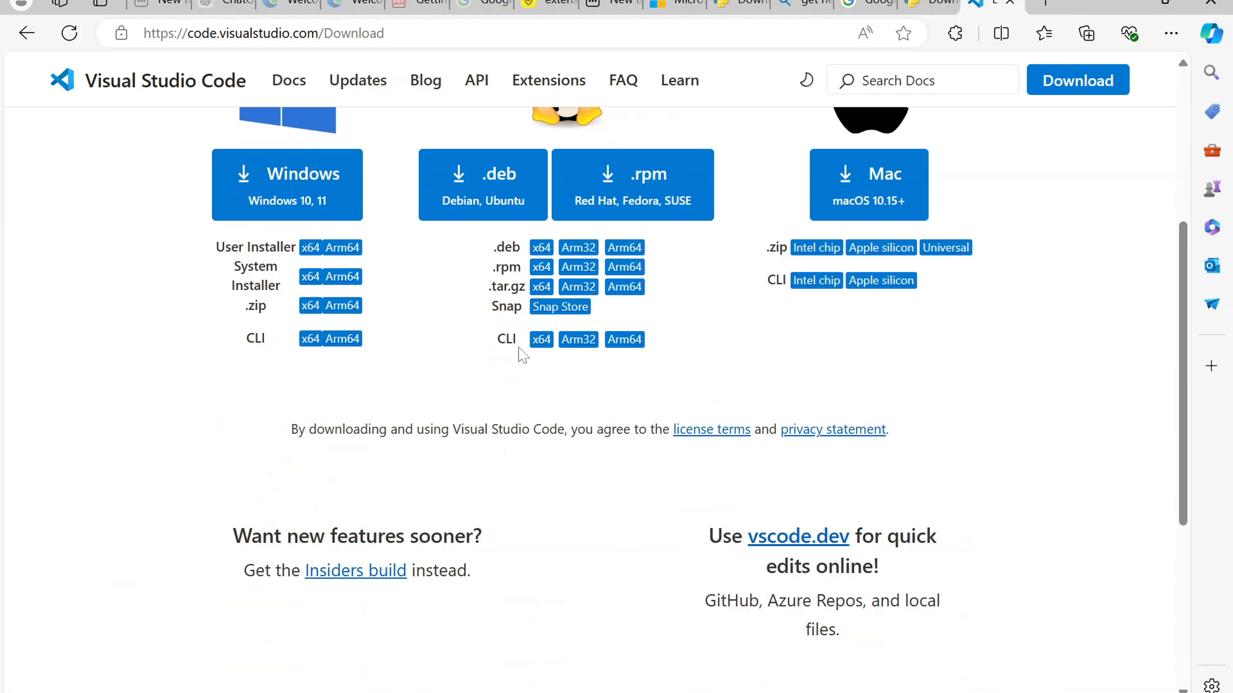
scroll(710, 318, "up", 4)
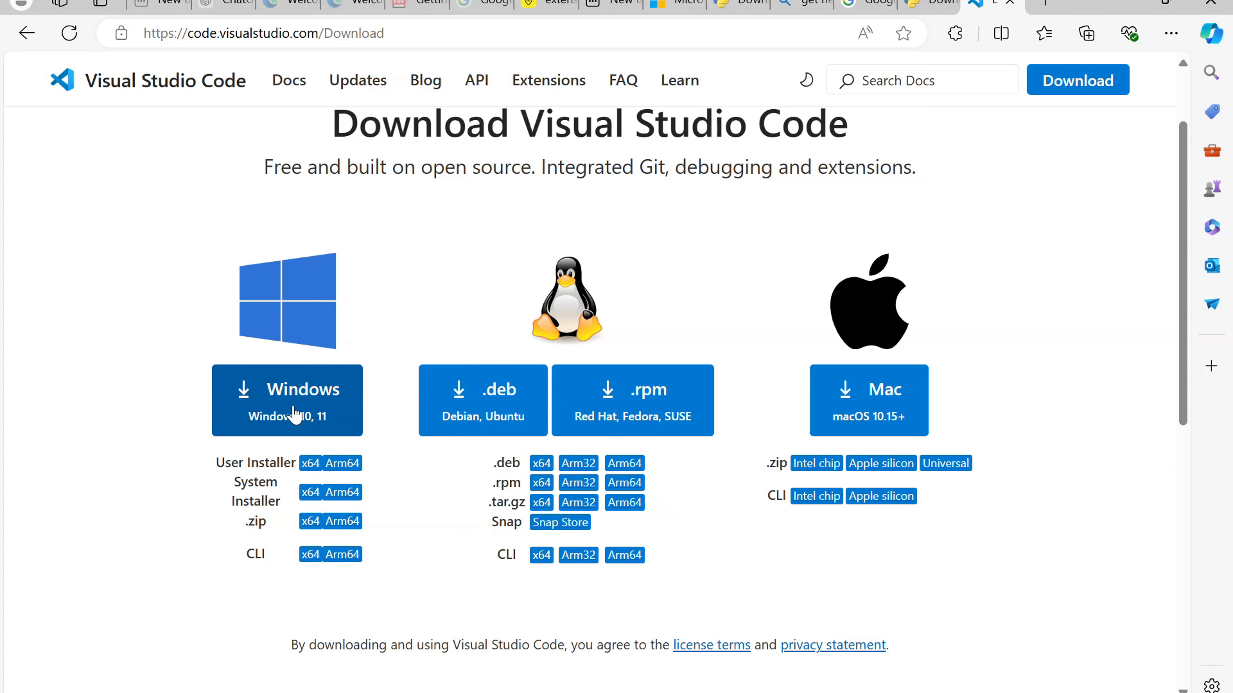
left_click(27, 33)
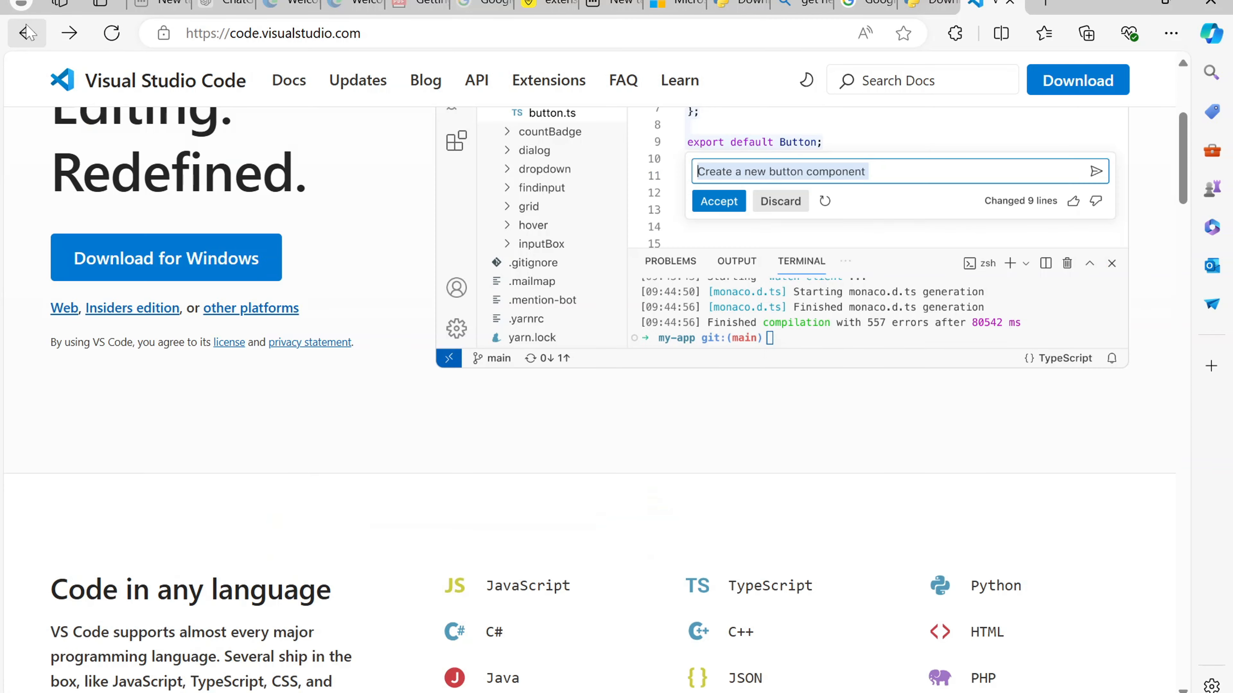
Step: Download the Visual Studio Code installer for Windows and show it in the Downloads folder
left_click(153, 273)
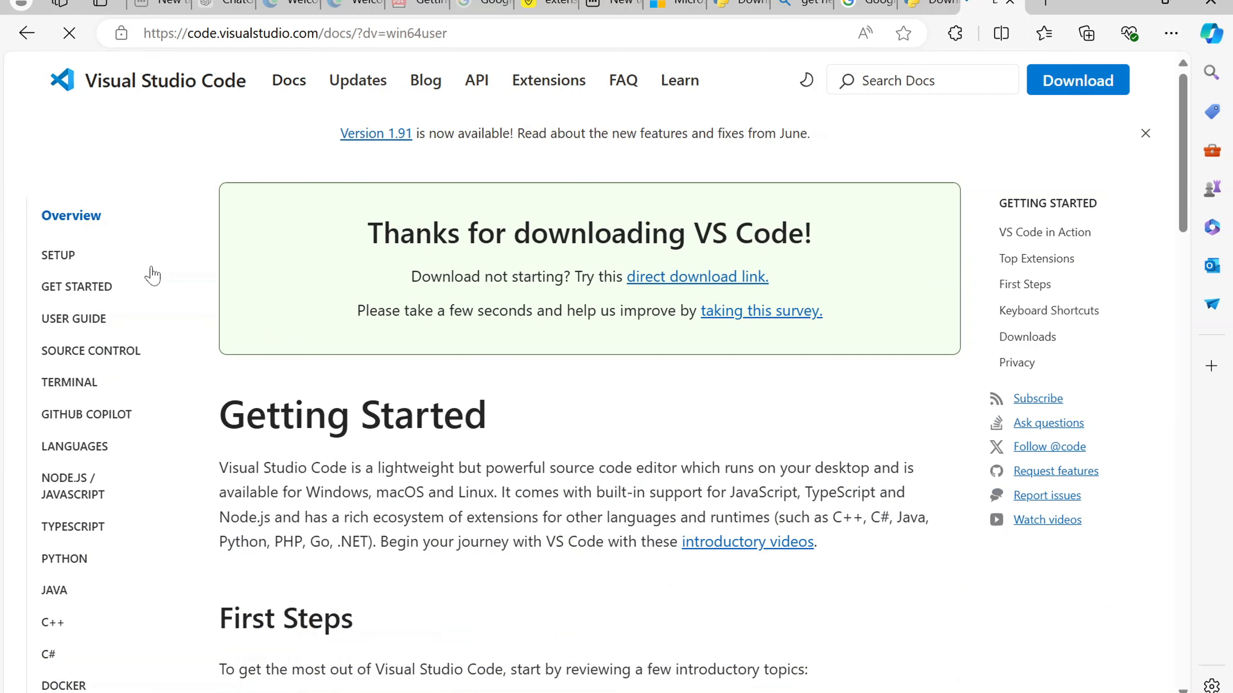
scroll(354, 488, "down", 1)
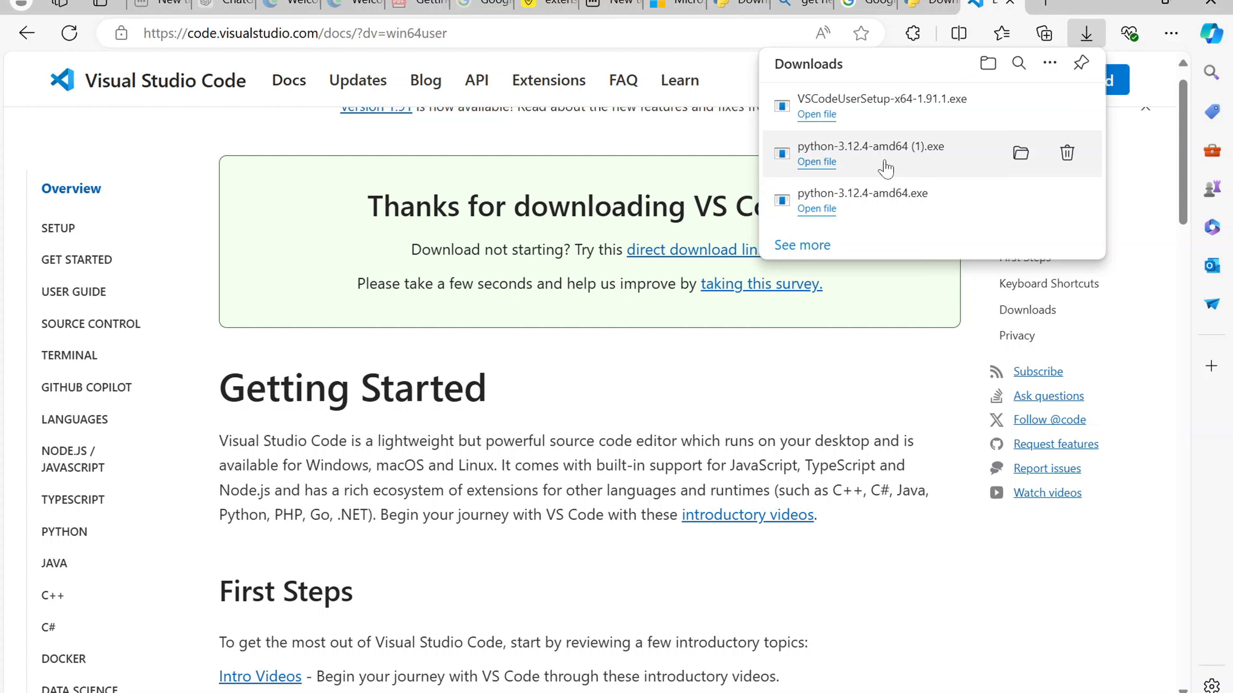
left_click(992, 64)
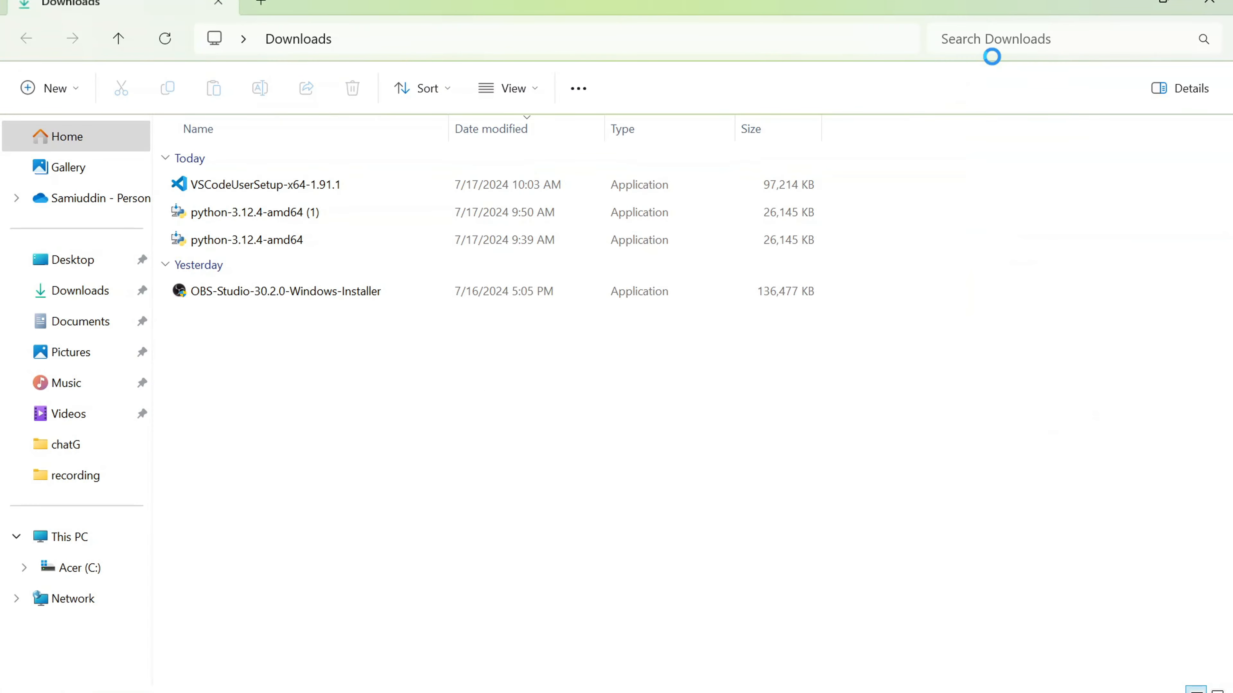
Step: Run the VSCodeUserSetup-x64-1.91.1 installer and accept its license agreement
left_click(315, 189)
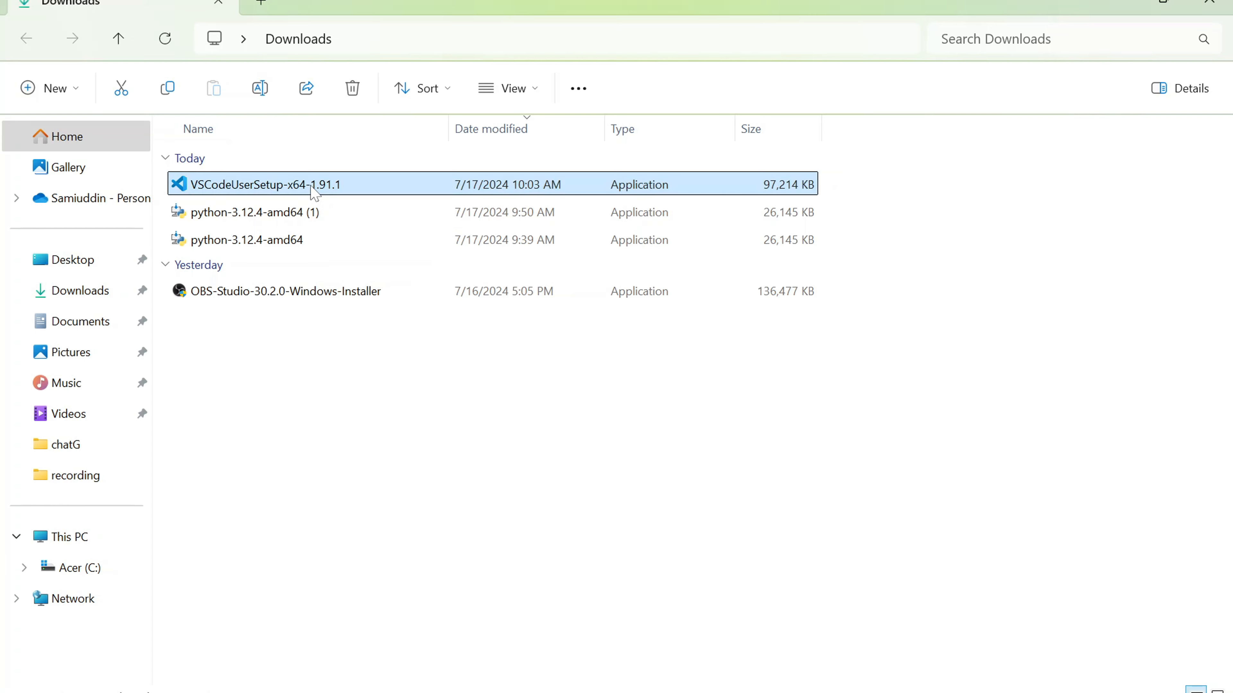
double_click(311, 186)
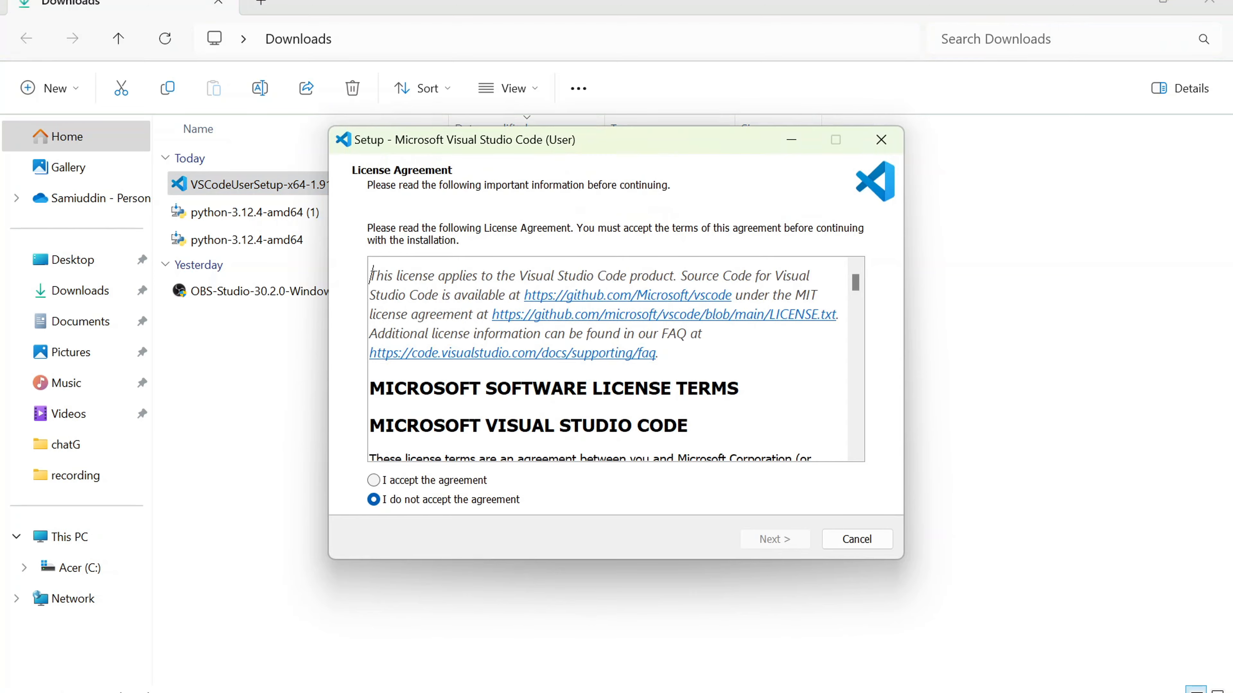
scroll(612, 359, "down", 15)
scroll(612, 359, "down", 20)
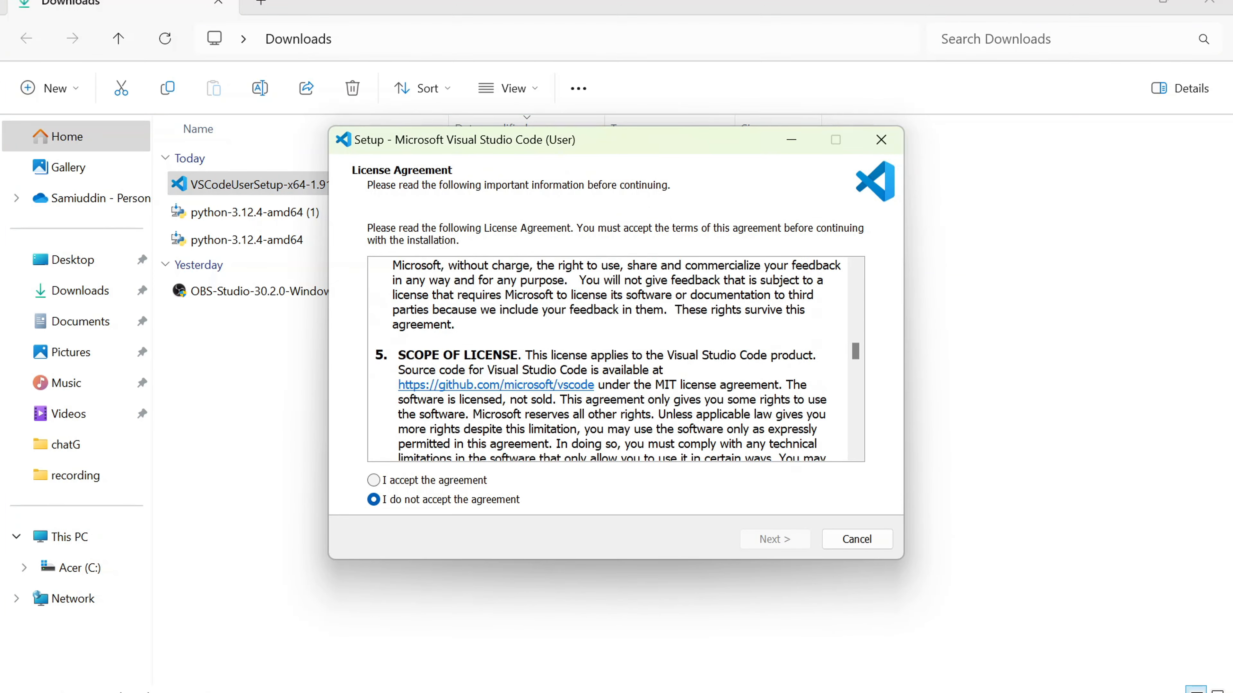
left_click(374, 481)
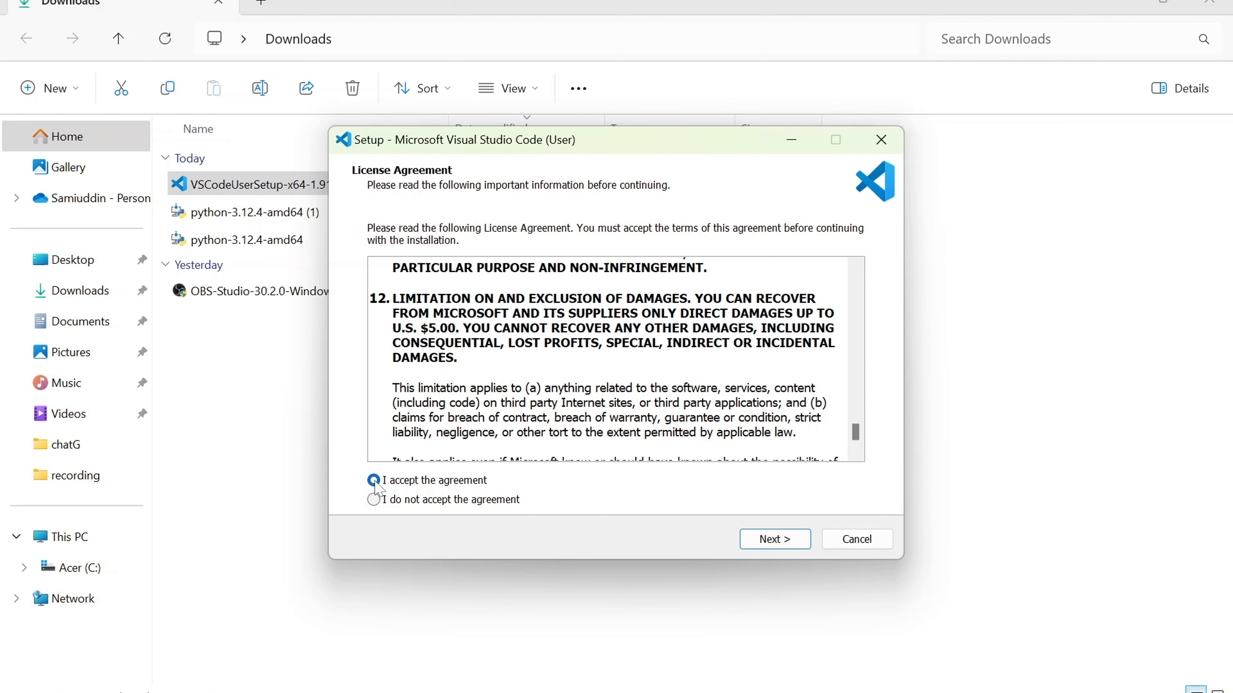
left_click(775, 544)
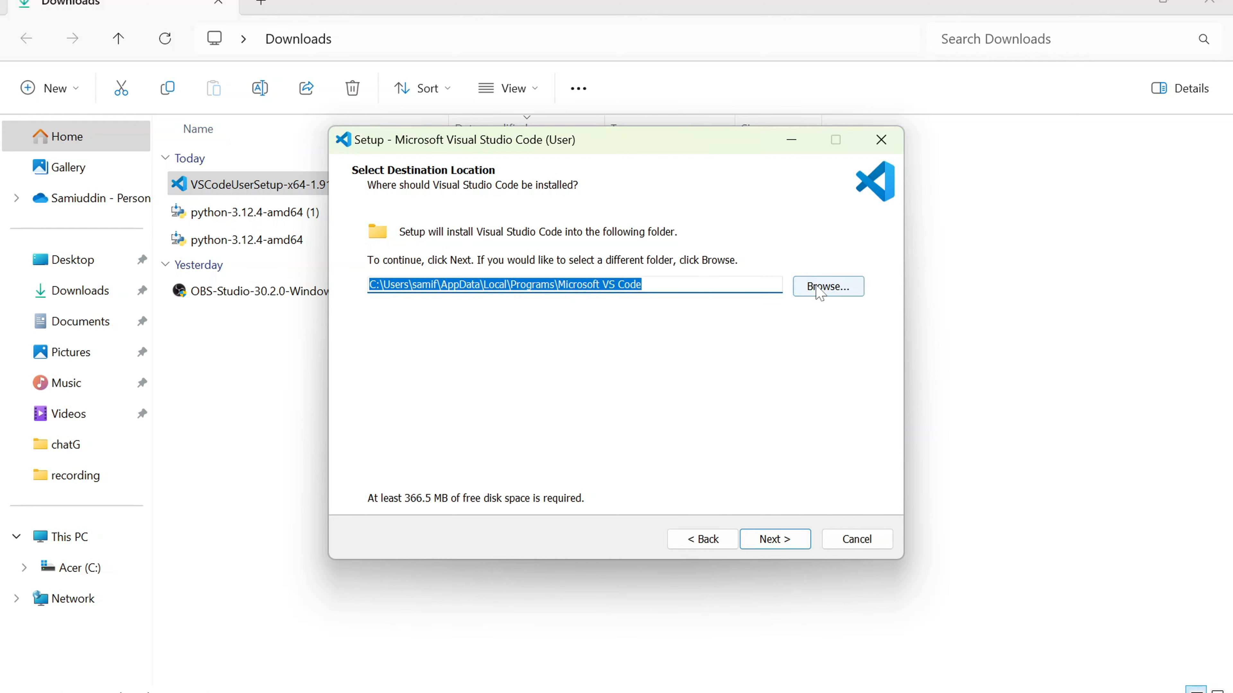
Step: Keep the default install and Start Menu folders, and enable the desktop icon and both "Open with Code" context menu actions
left_click(786, 548)
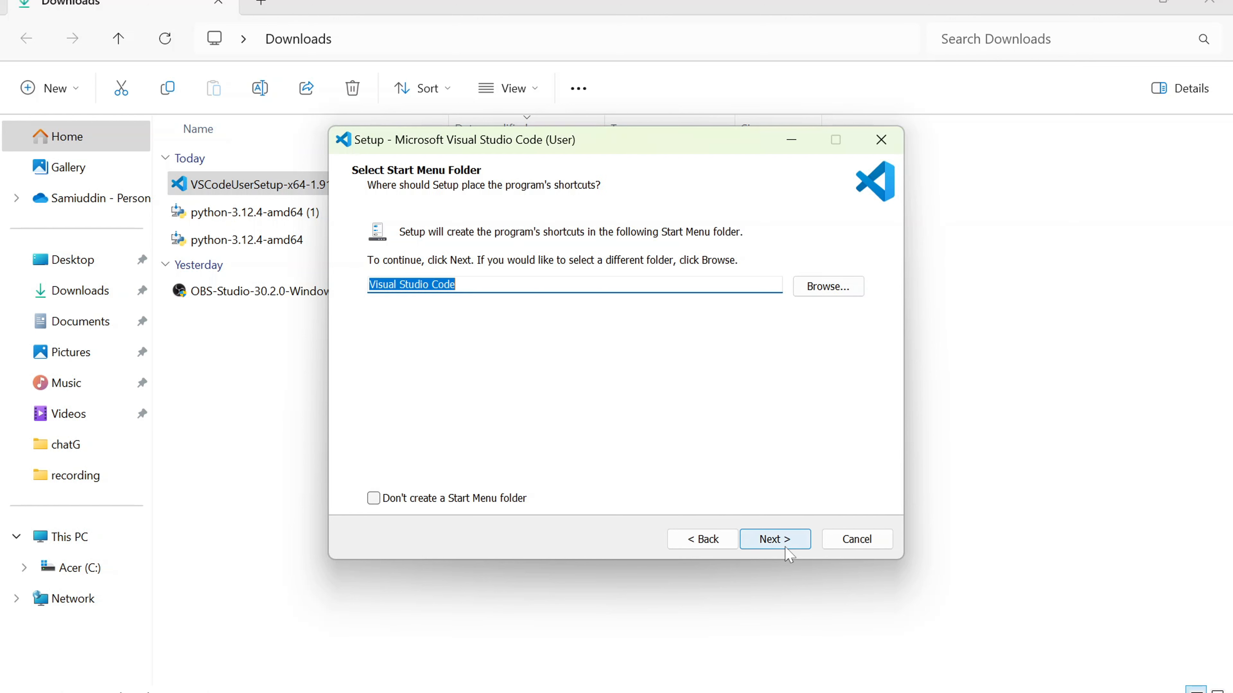
left_click(786, 548)
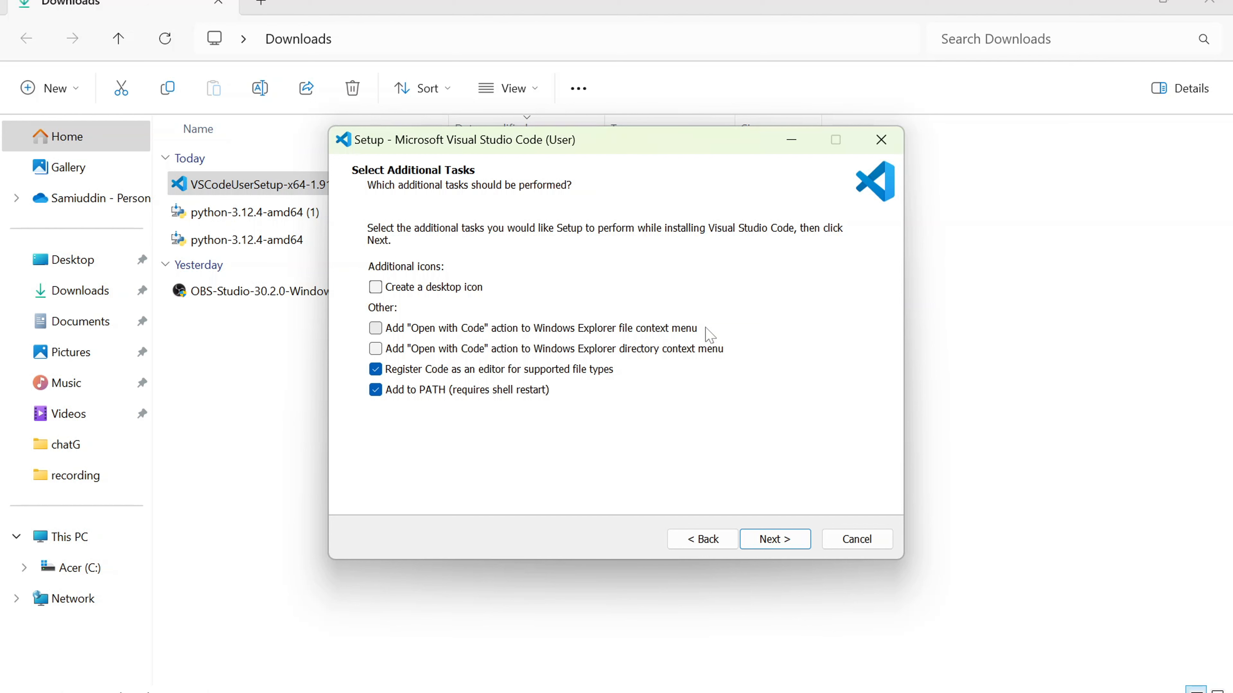
left_click(375, 348)
left_click(375, 329)
left_click(376, 292)
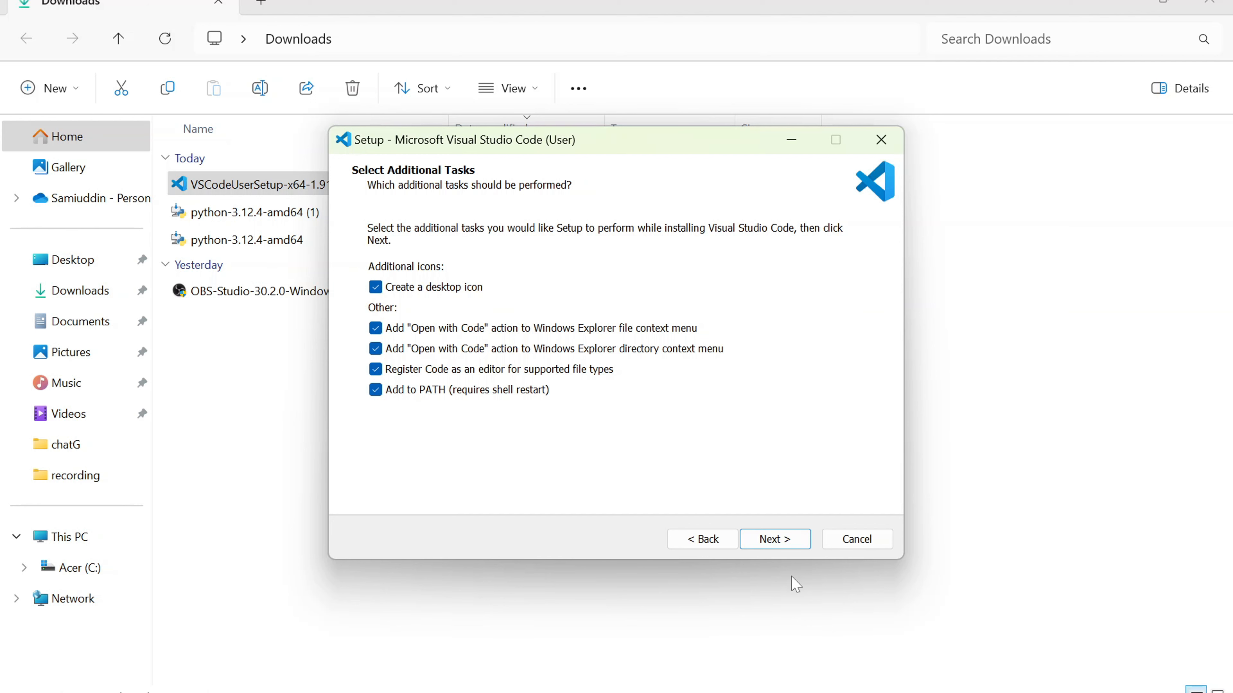
left_click(774, 539)
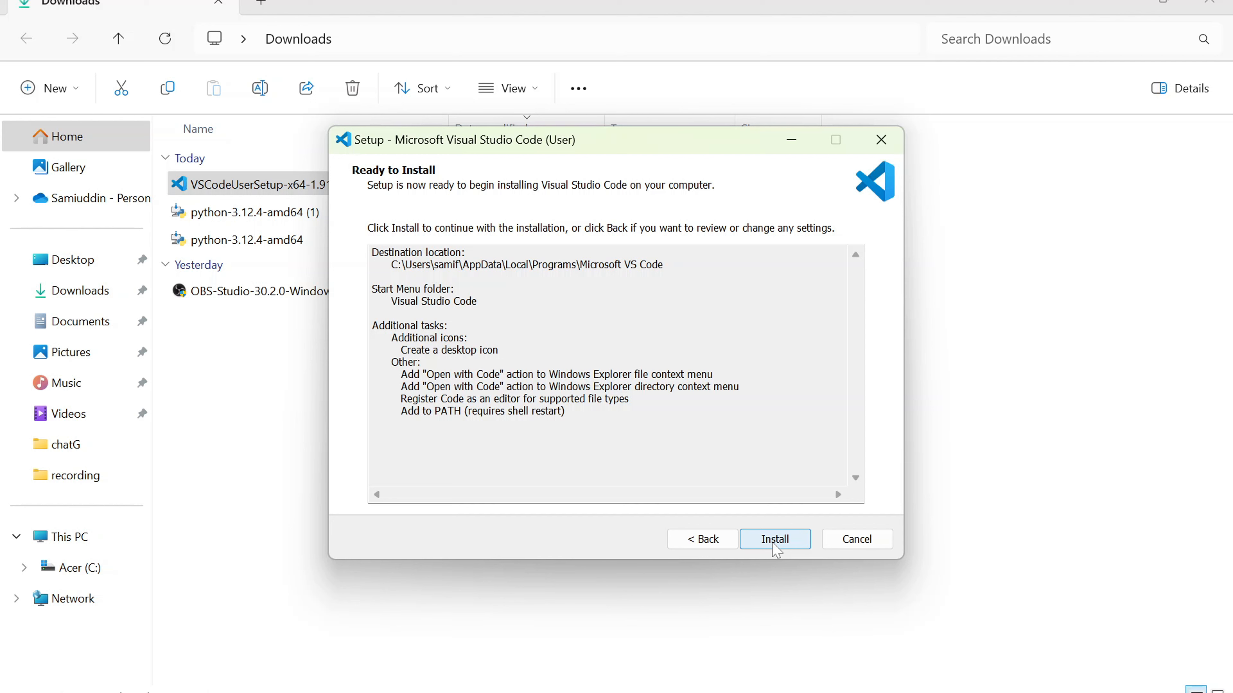
Step: Install Visual Studio Code and finish the setup with the Launch Visual Studio Code option enabled
left_click(775, 539)
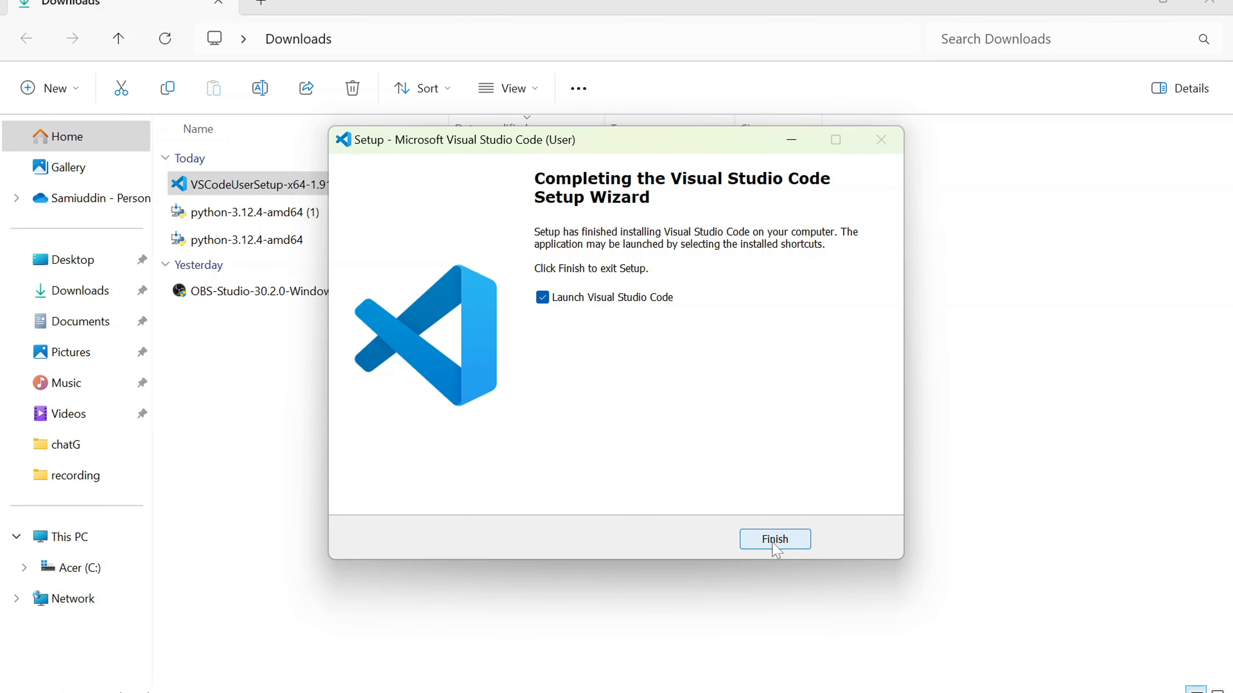
left_click(786, 540)
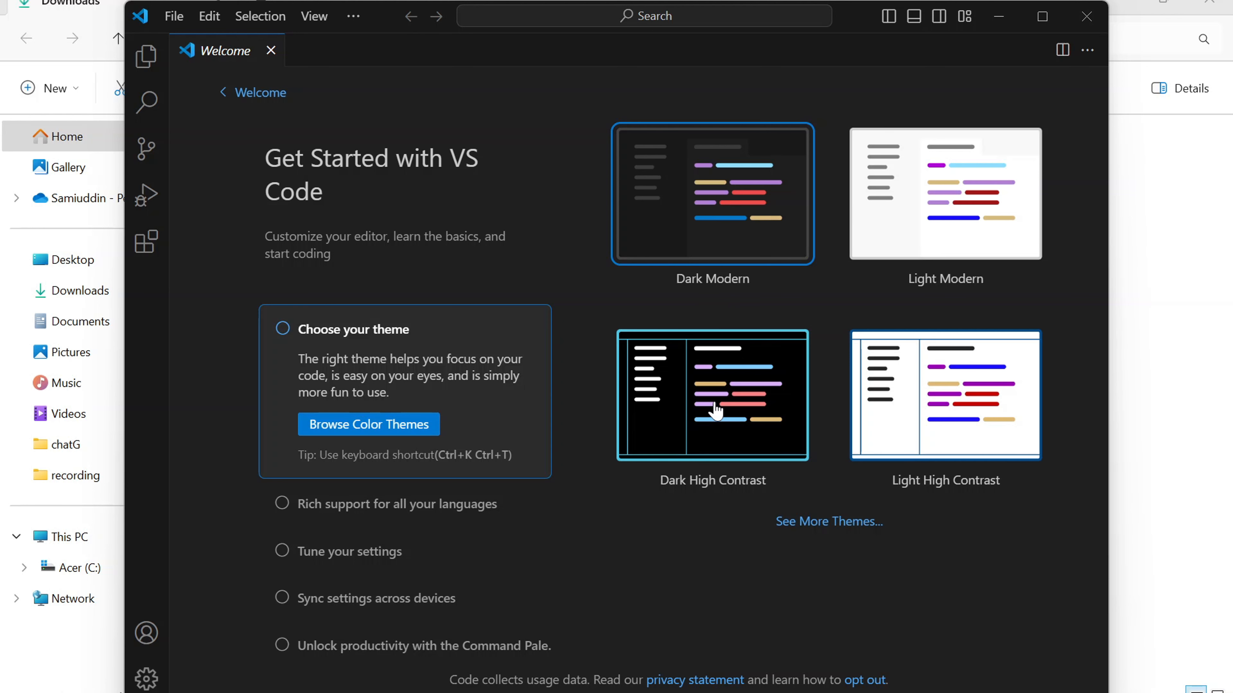
Step: Apply the Dark High Contrast theme and show the file Explorer
left_click(715, 410)
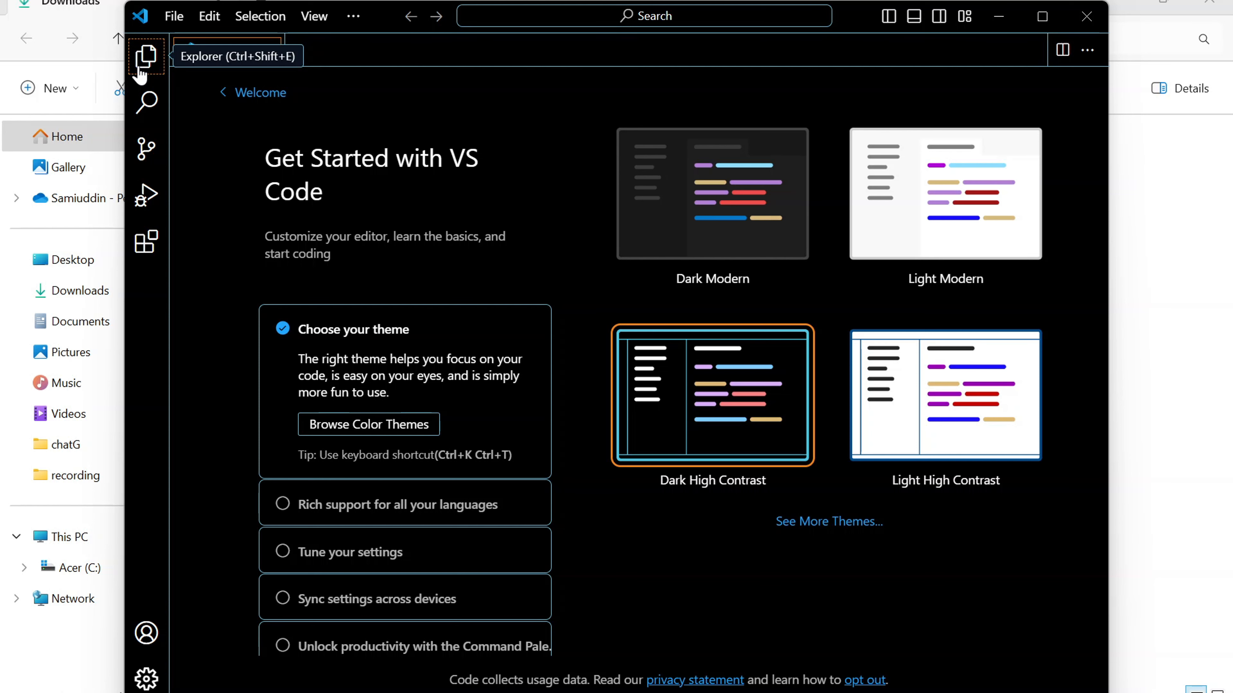
left_click(141, 72)
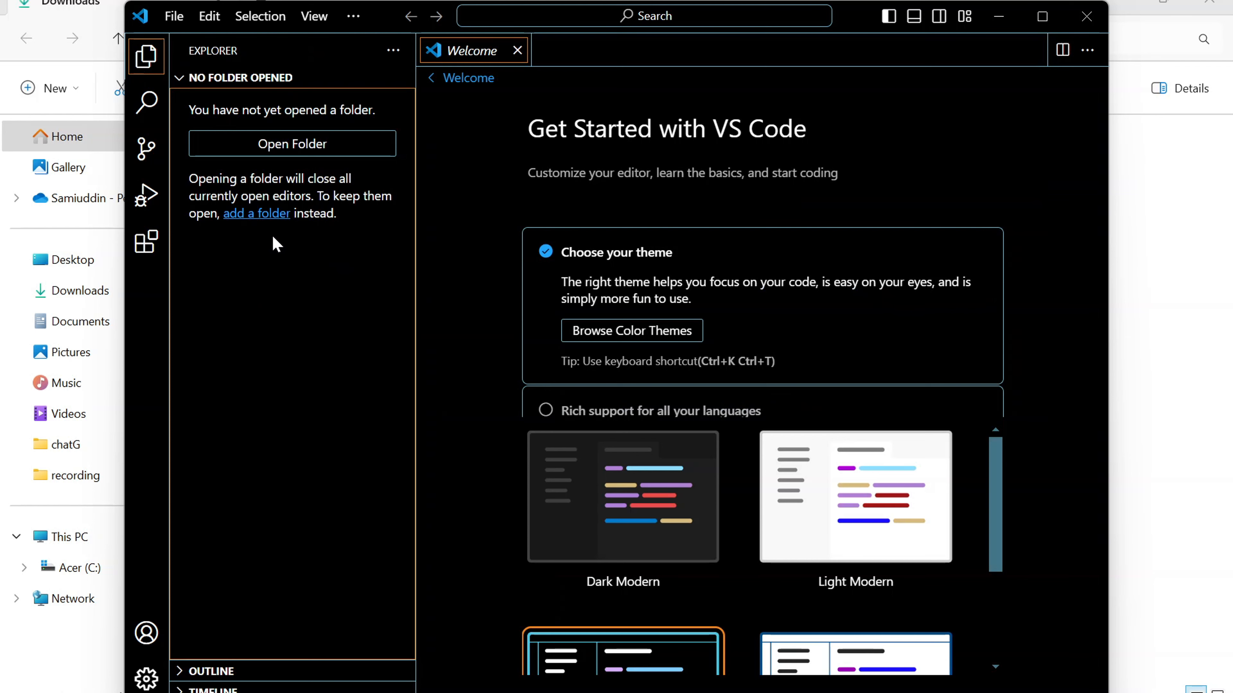
key("ctrl+shift+p")
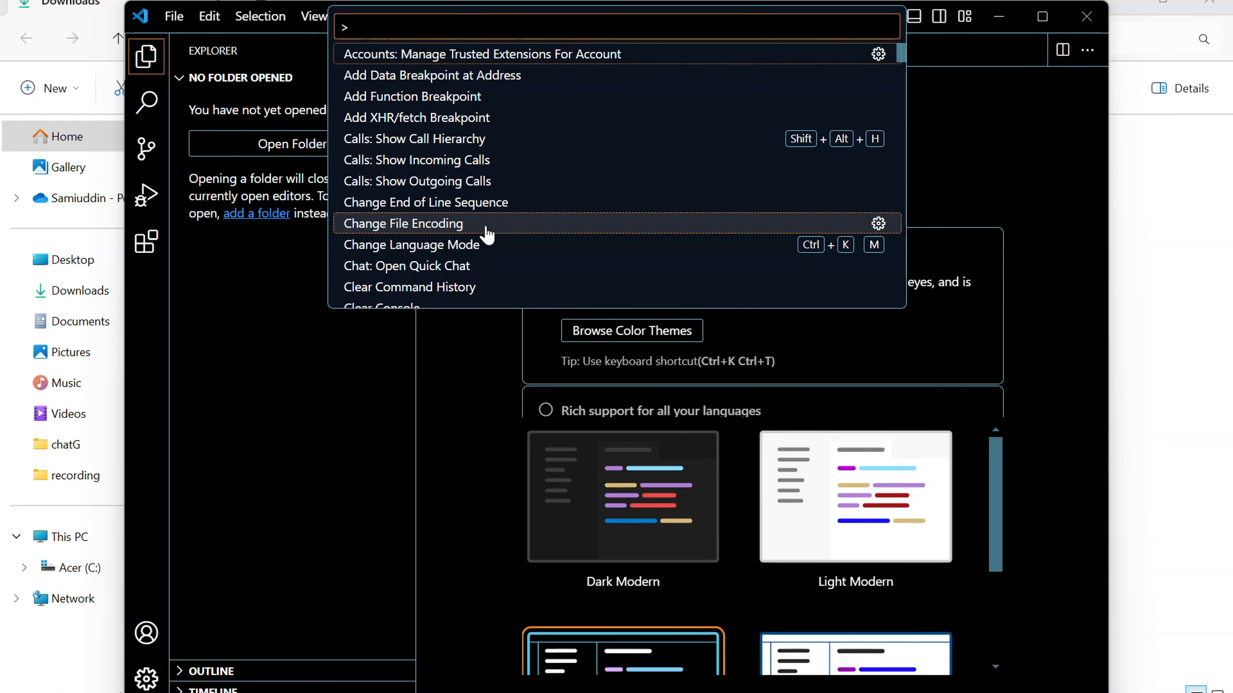
Step: Create a new file named test.py in the user's home folder
left_click(174, 16)
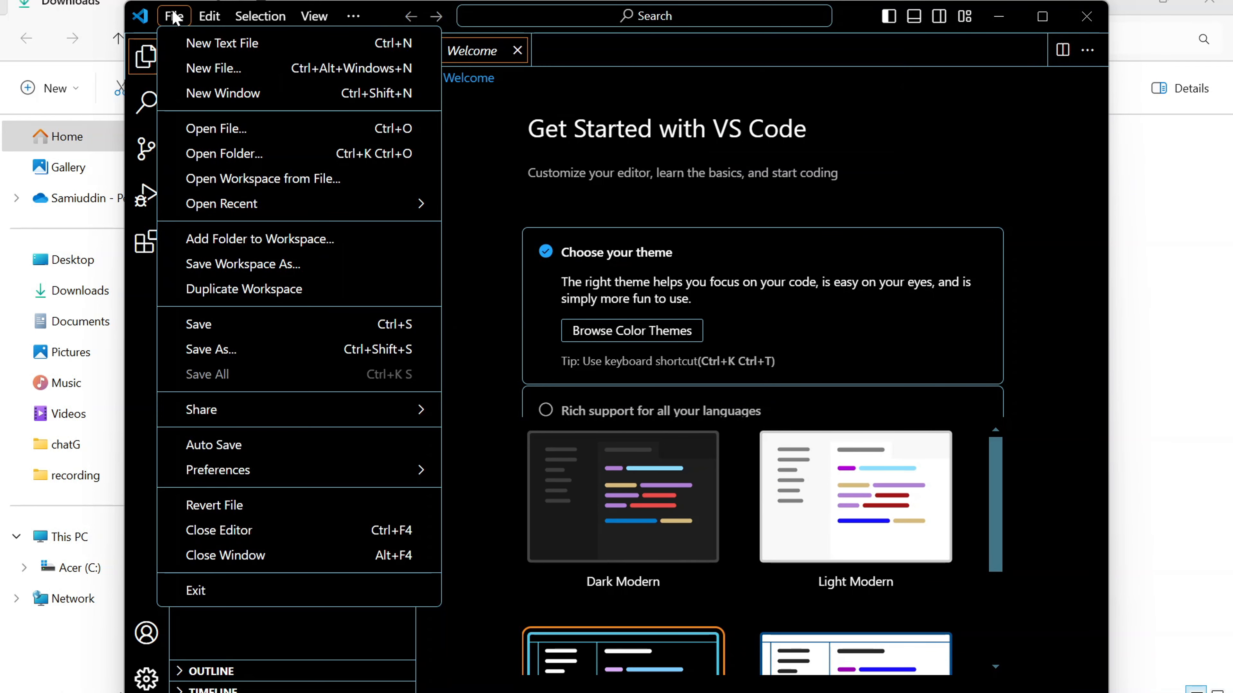
left_click(196, 70)
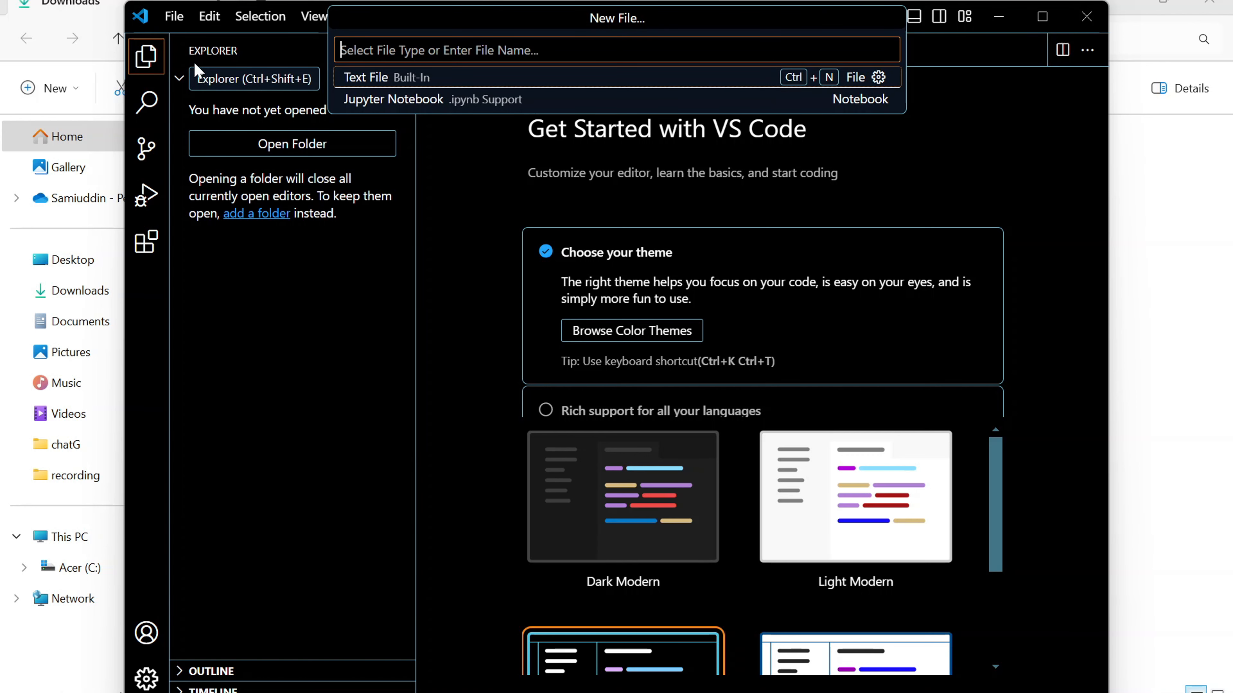
type("t")
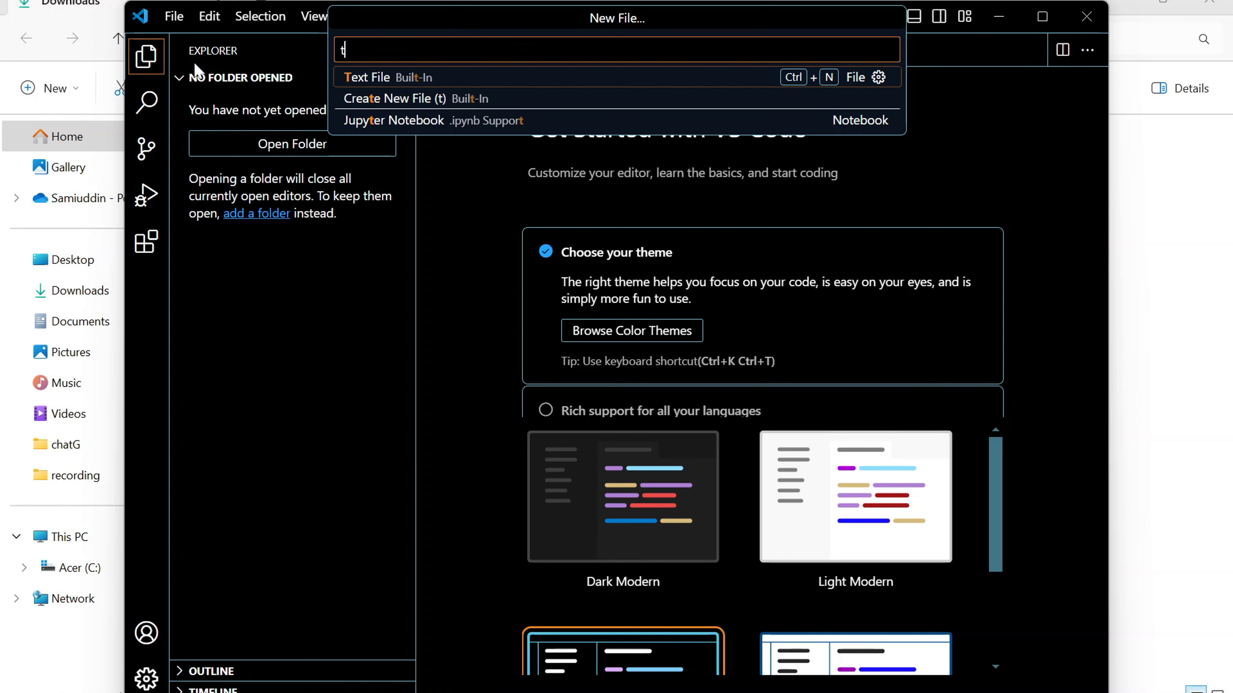
type("est.py")
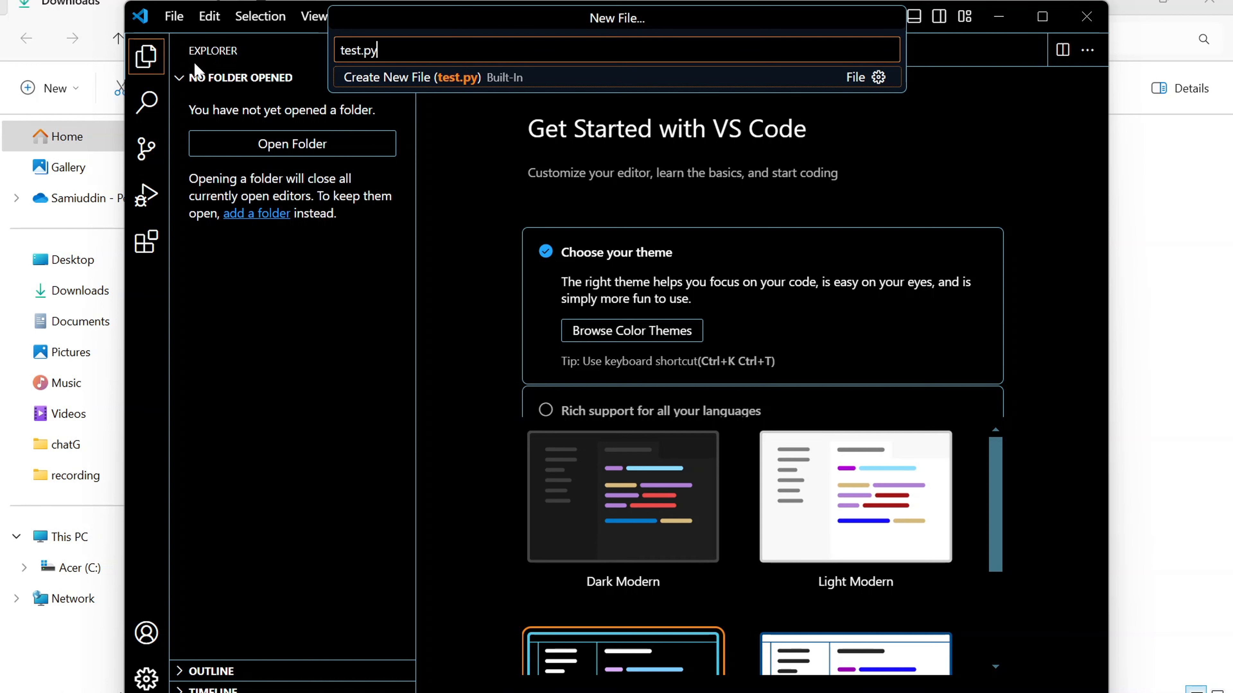
left_click(417, 80)
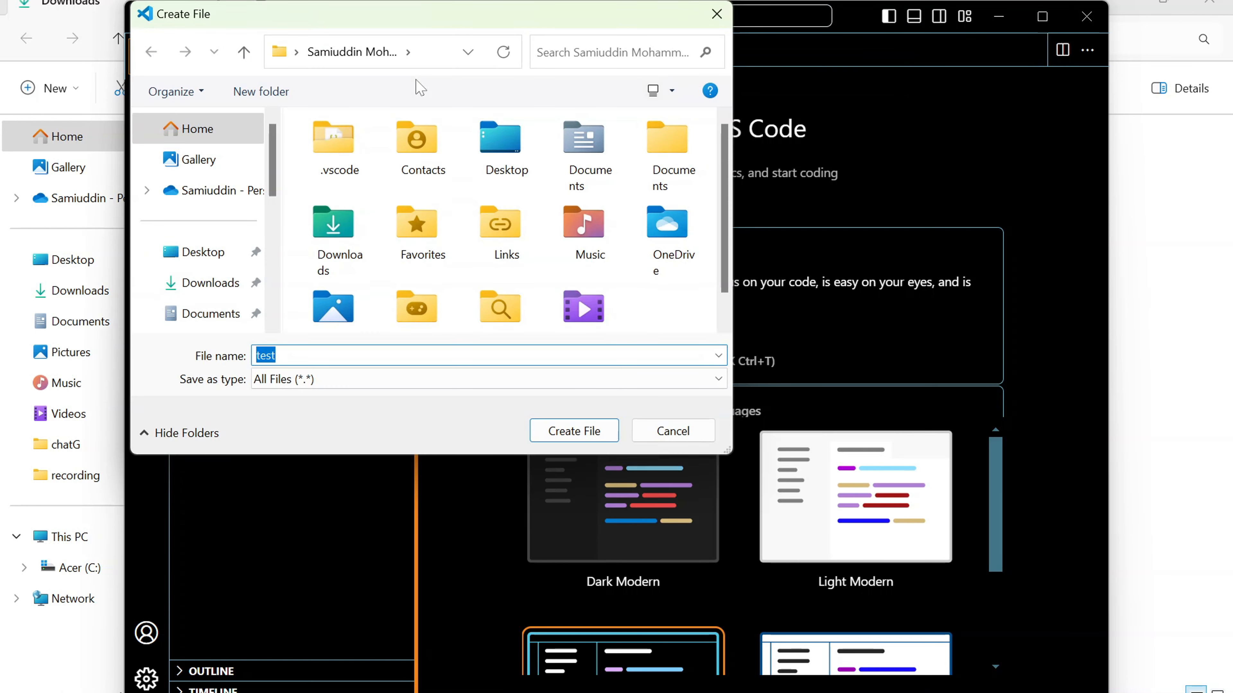
left_click(582, 431)
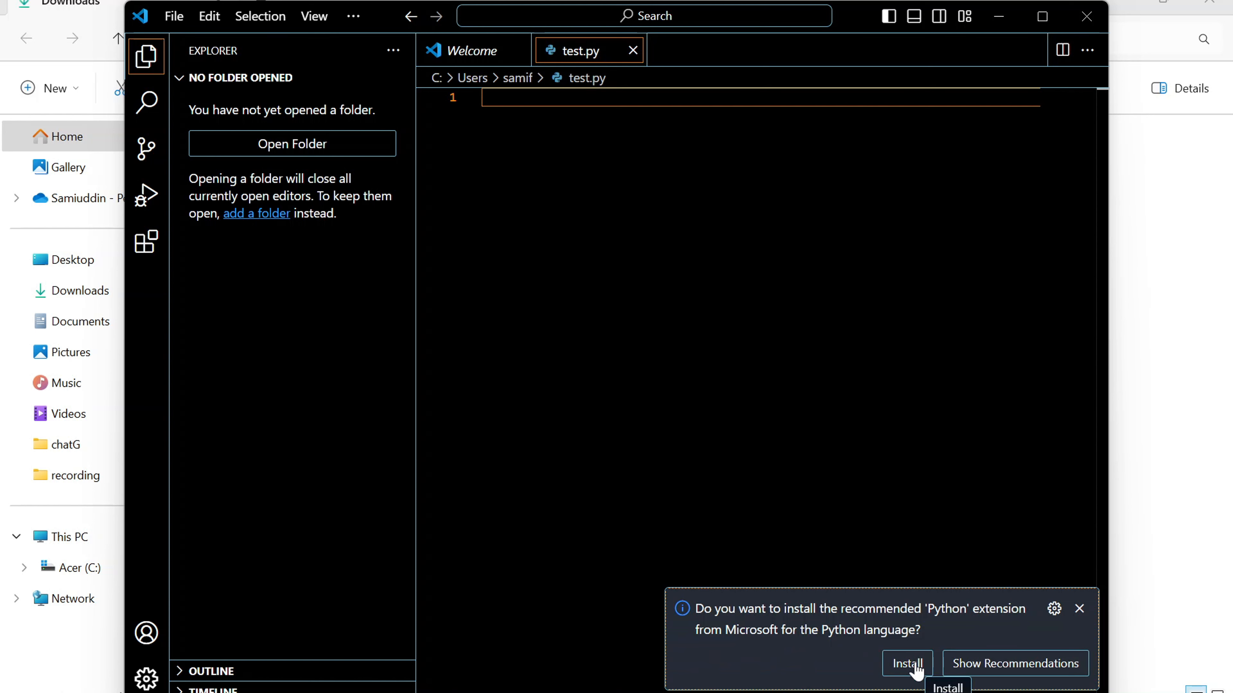
Step: Install the recommended Python extension from Microsoft
left_click(907, 663)
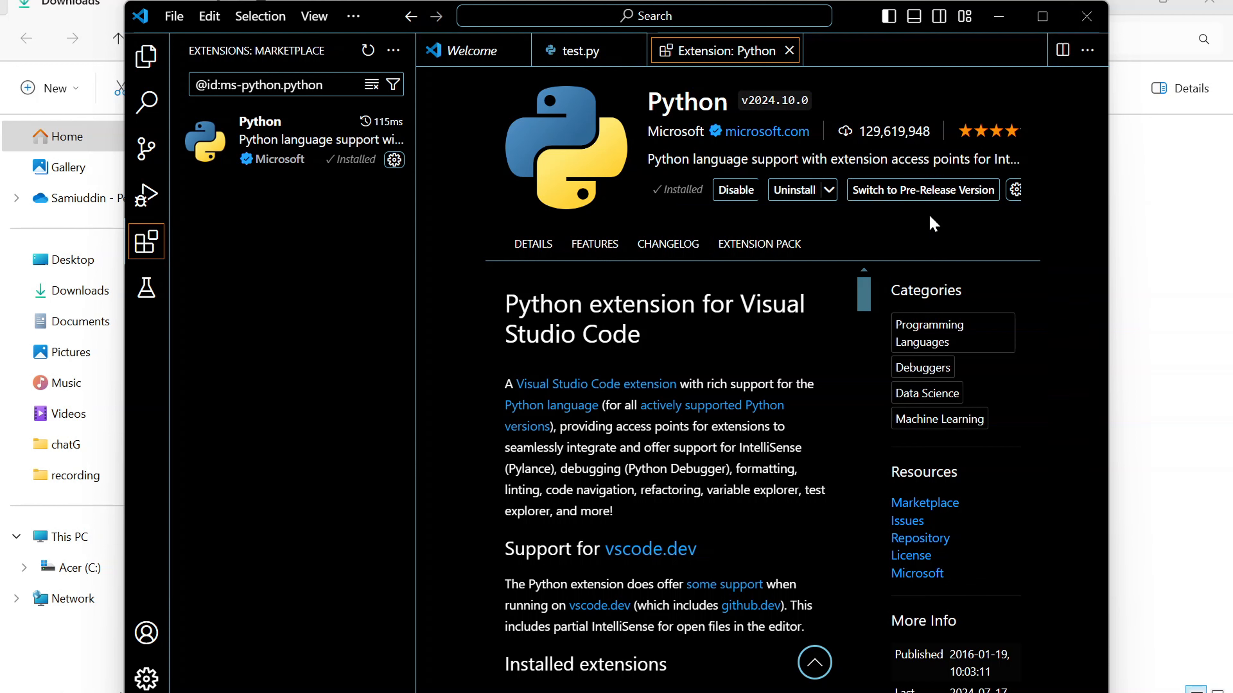
Step: Write print("Welcome to Python") on the first line of test.py and save the file
left_click(570, 57)
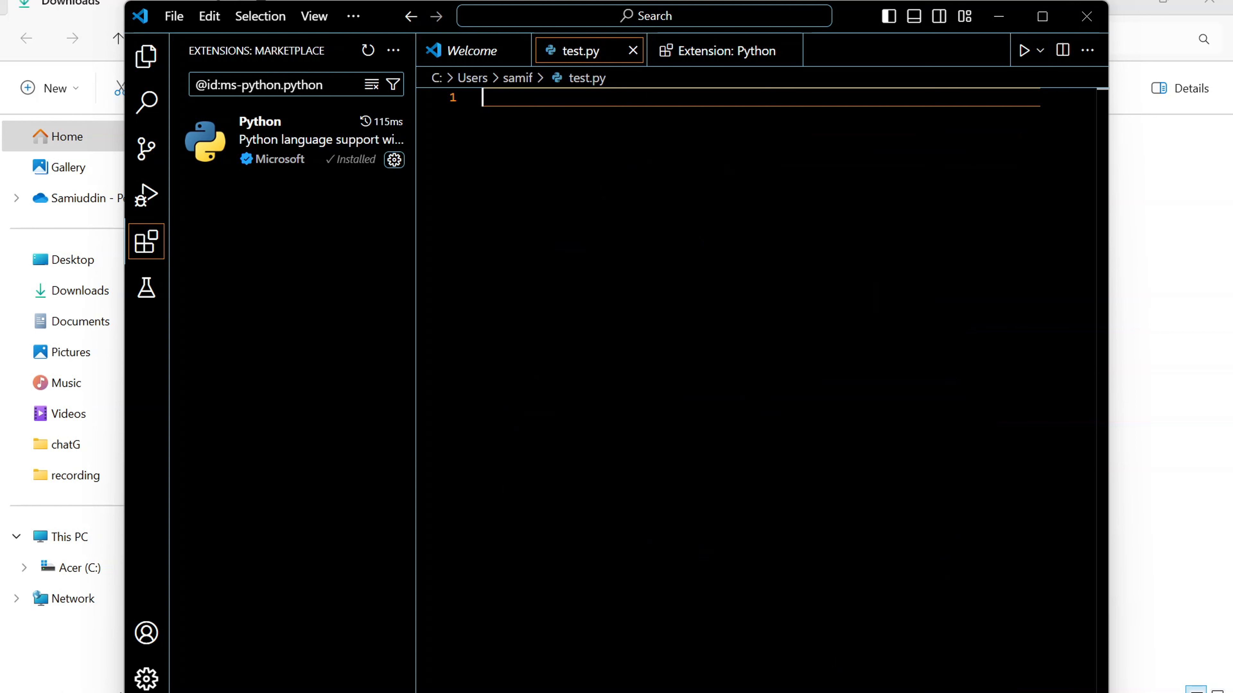
type("pr")
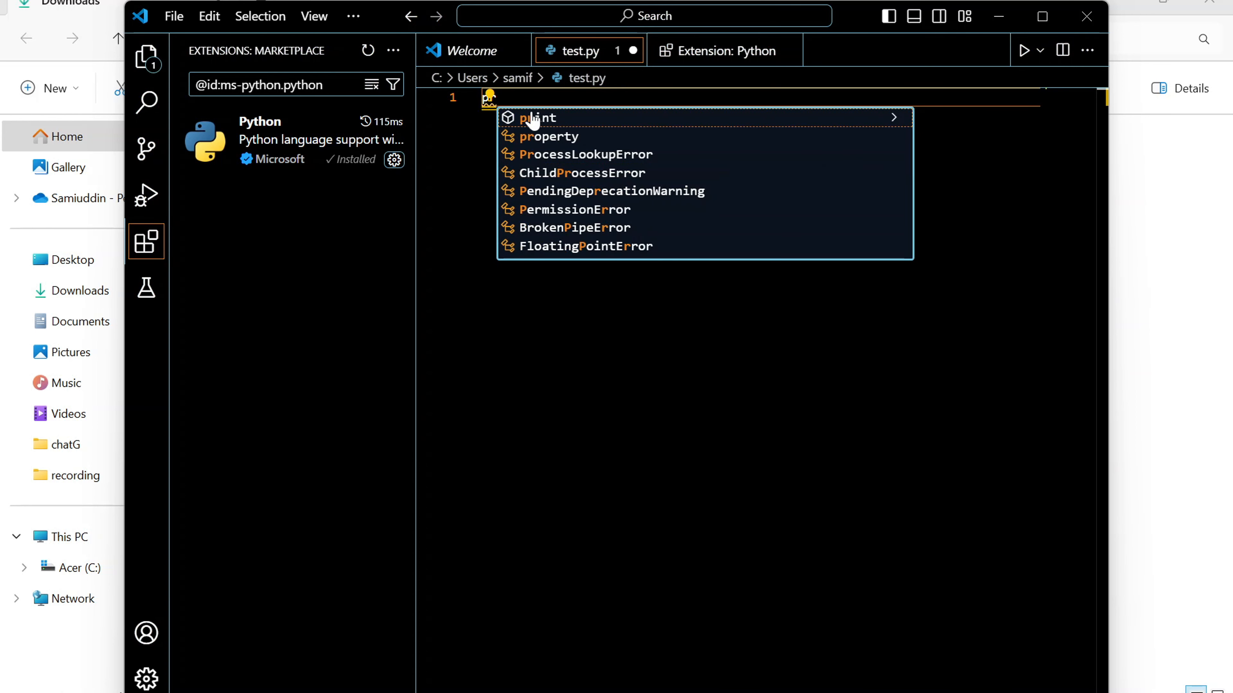
key("Return")
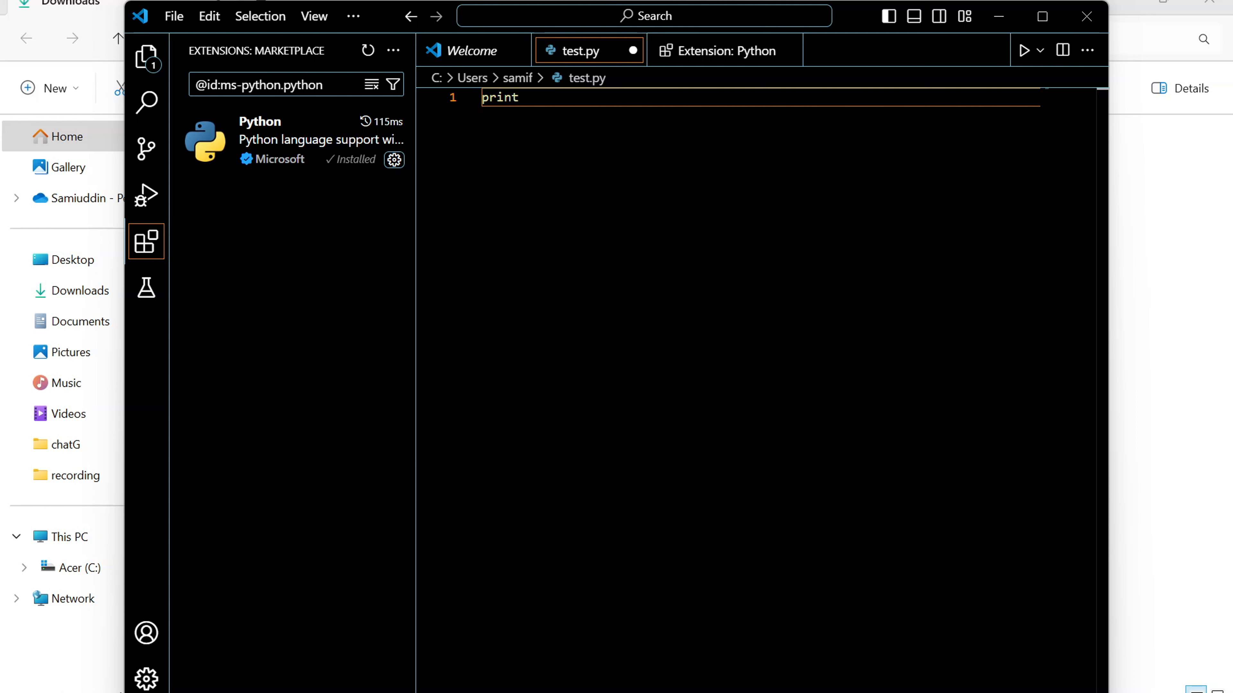
type("(")
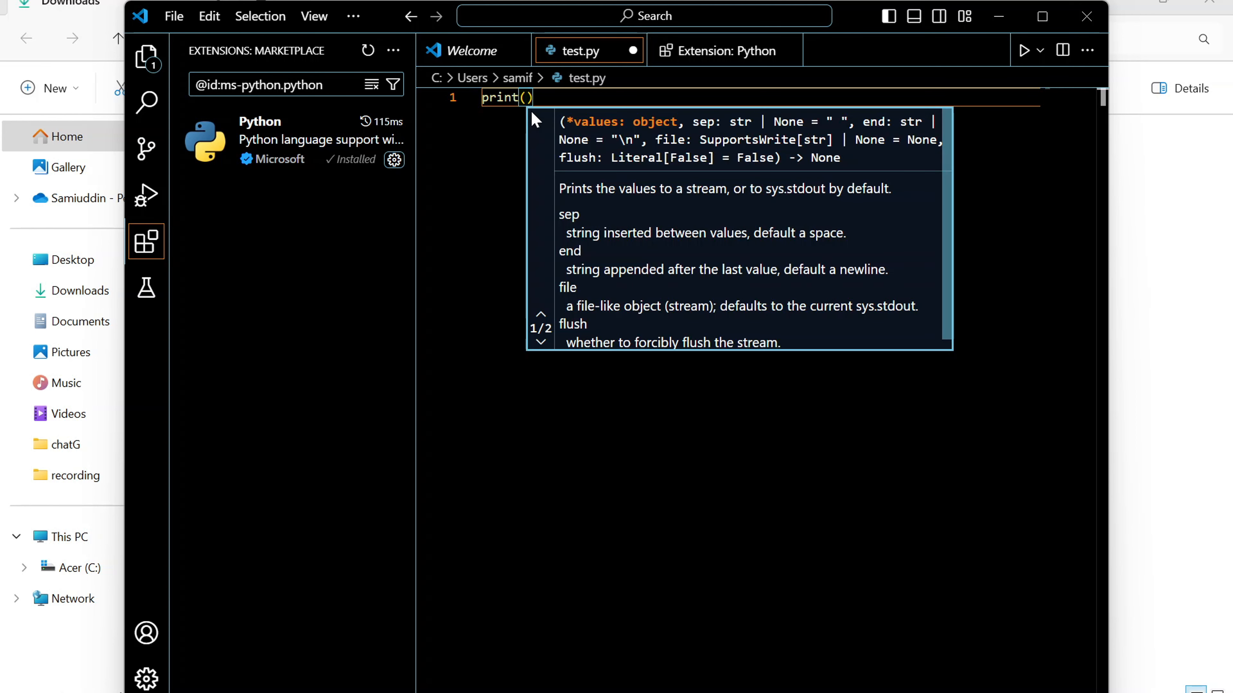
type("\"")
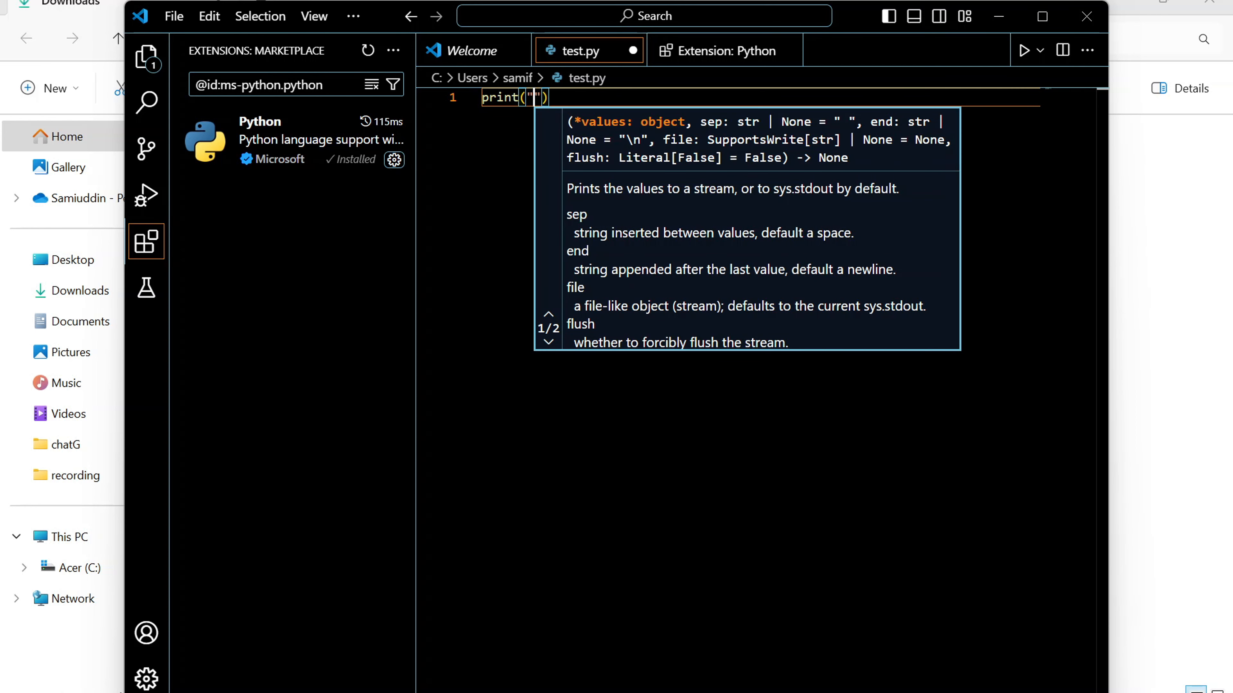
type("Wel")
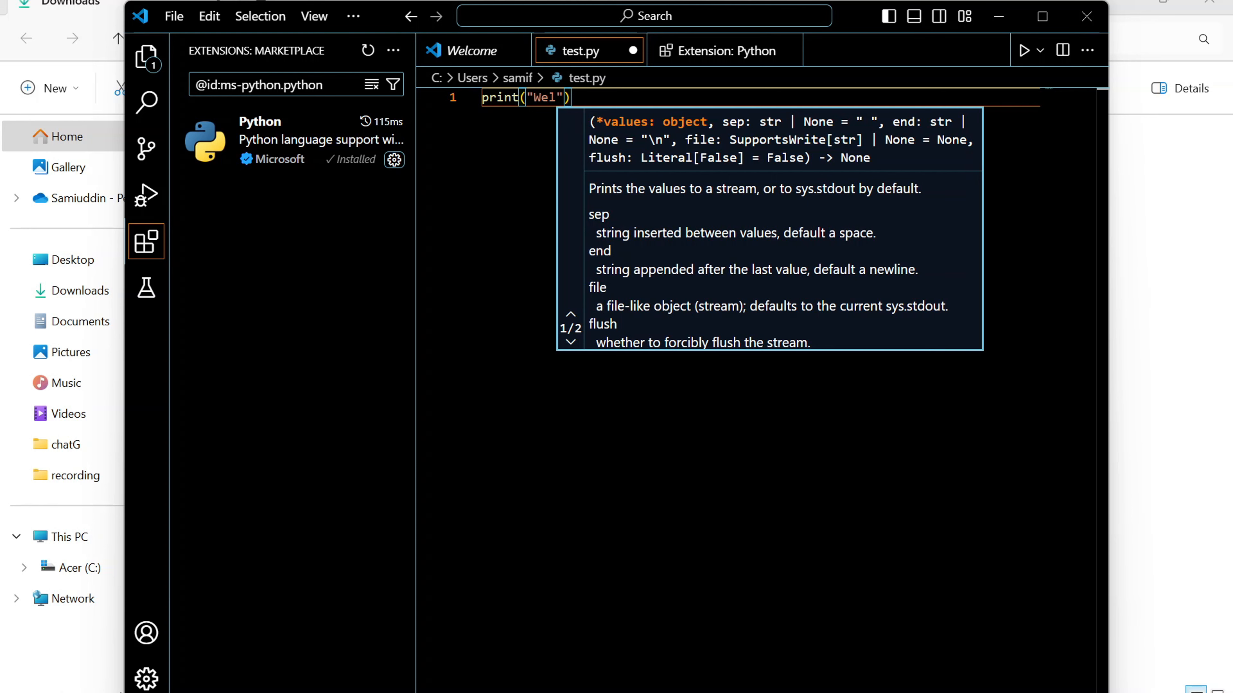
type("come to ")
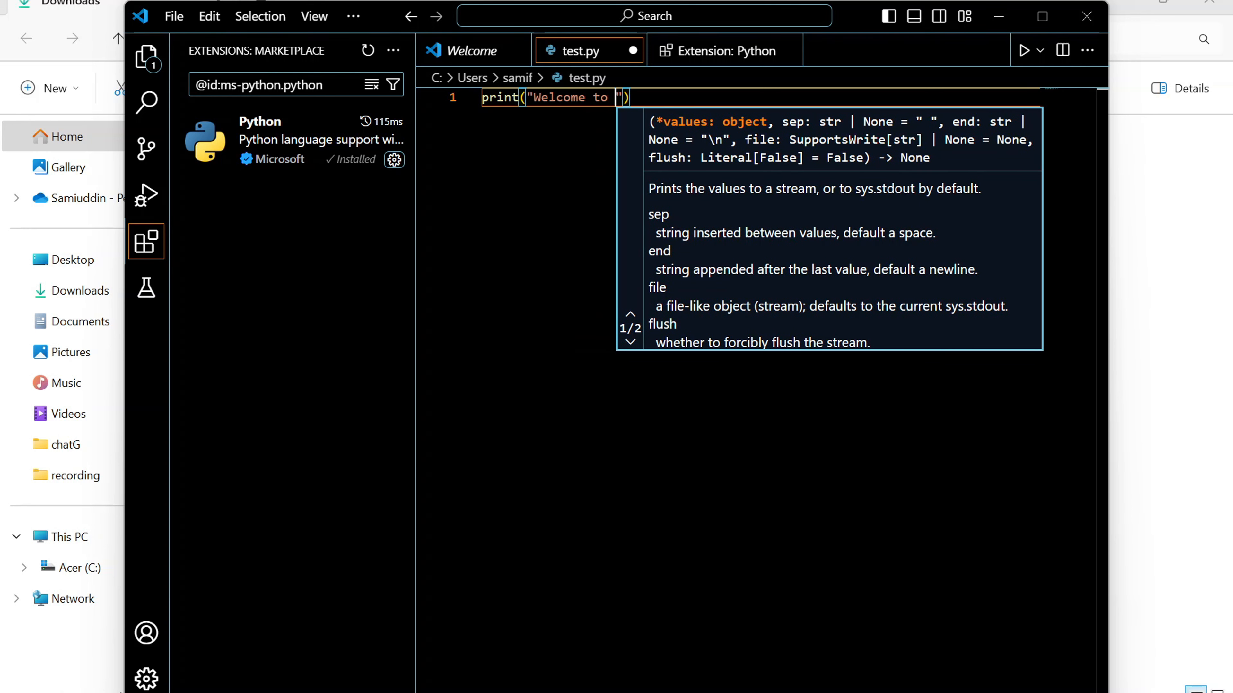
type("Python")
key("End")
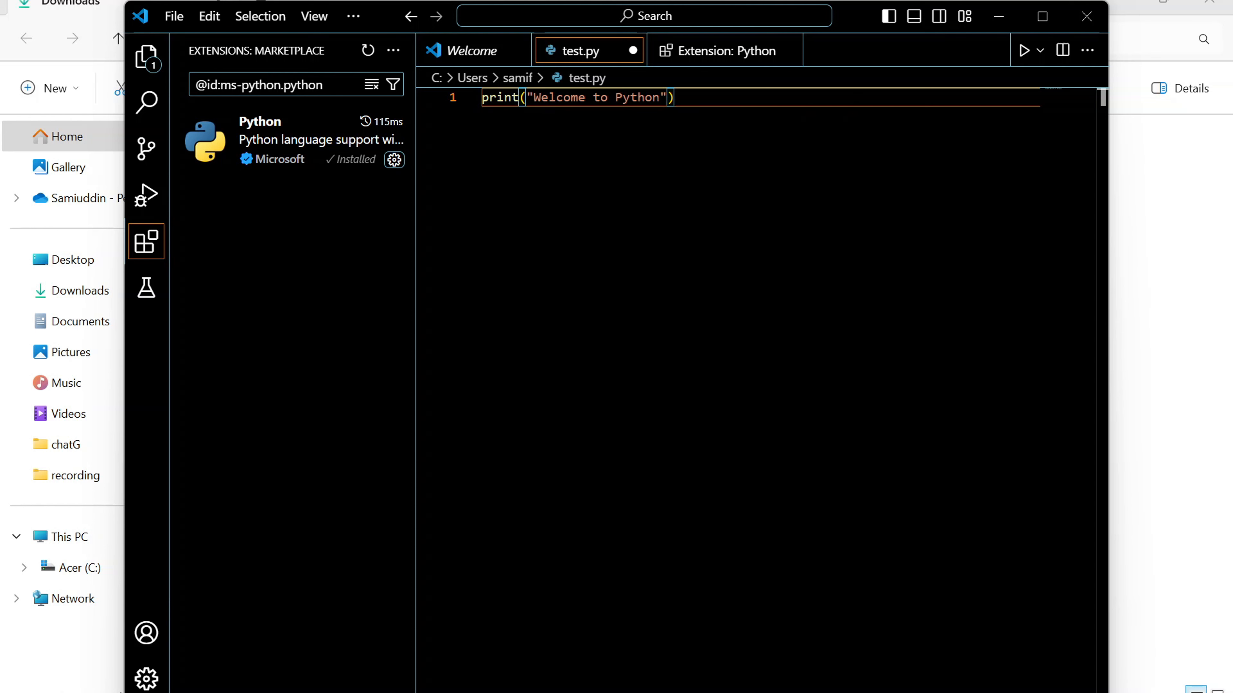
key("ctrl+s")
left_click(172, 18)
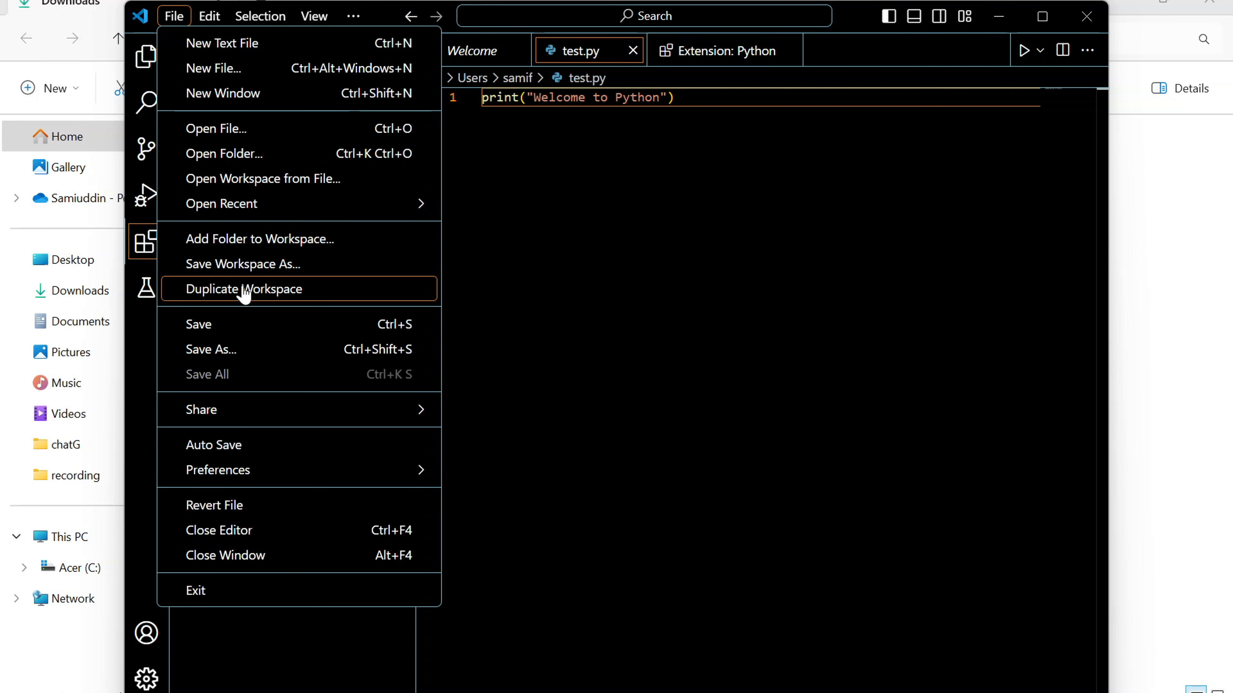
left_click(236, 330)
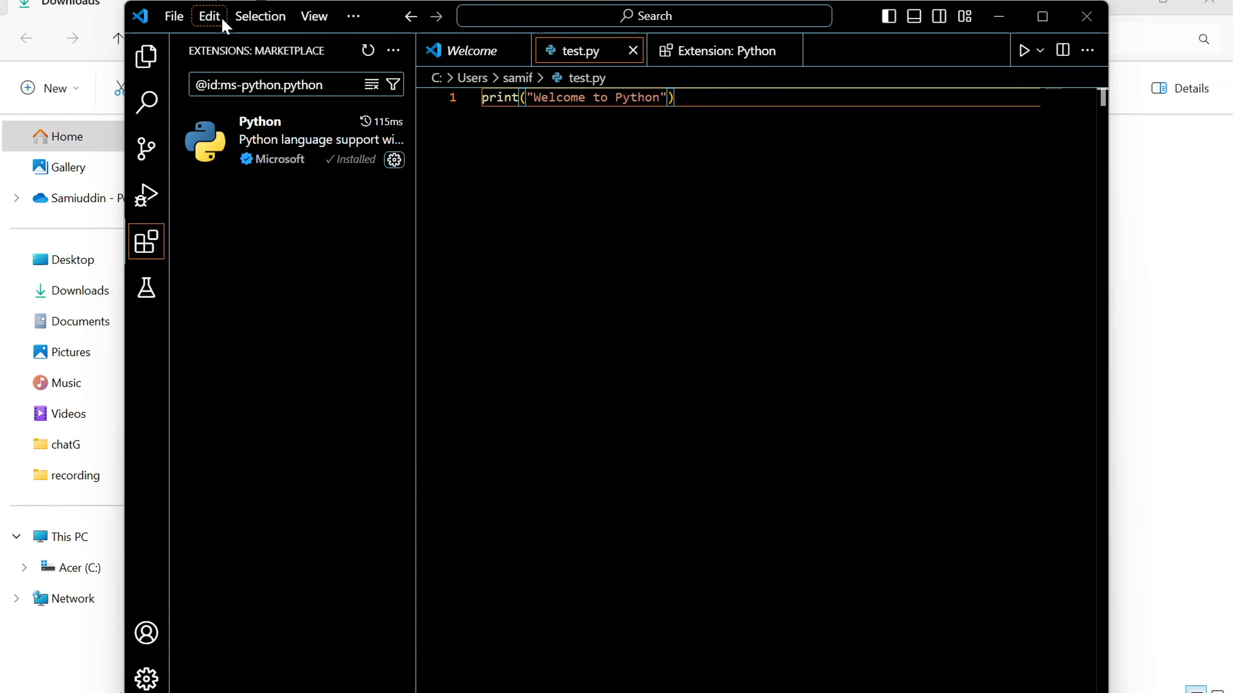
Step: Open a new terminal and run the script with python .\test.py
left_click(365, 22)
mouse_move(395, 100)
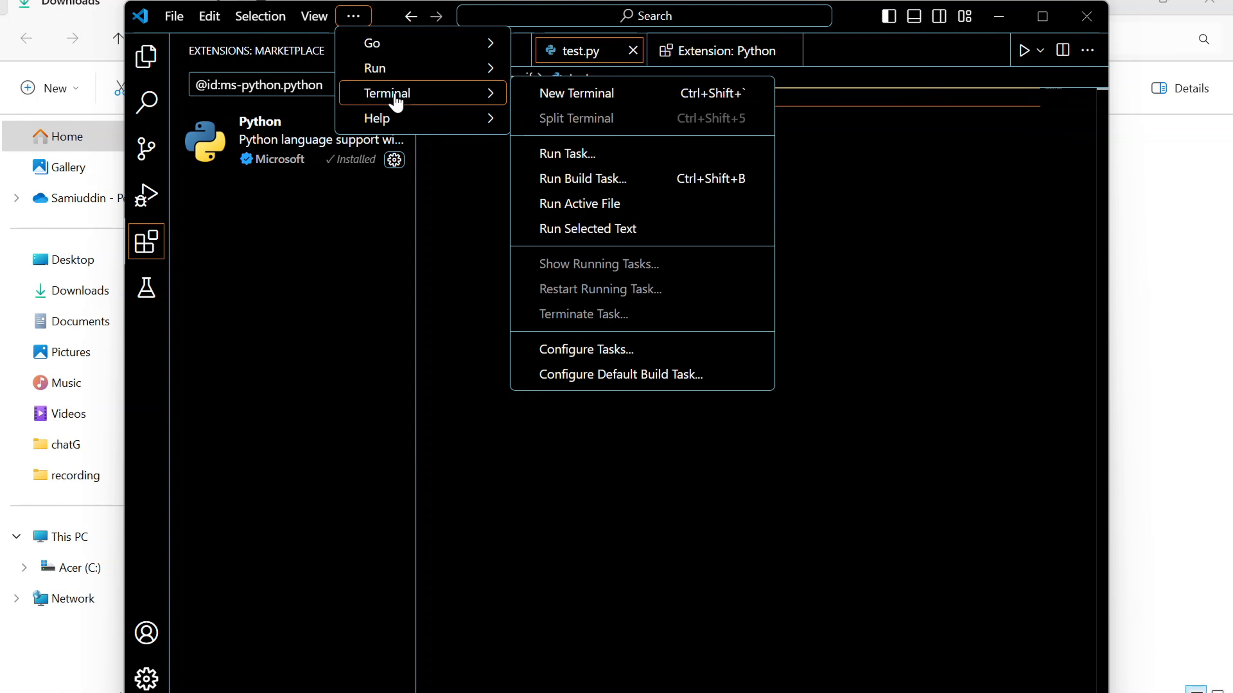
left_click(594, 104)
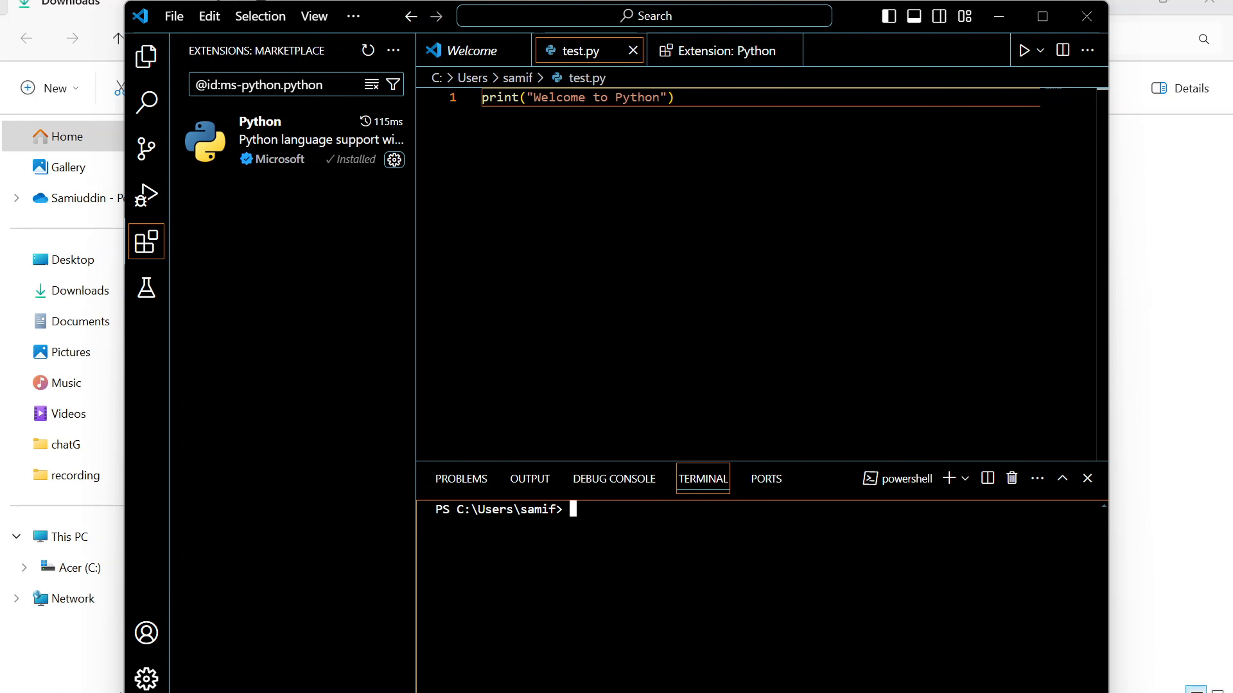
type("python")
type(" .\\")
type("tes")
key("Tab")
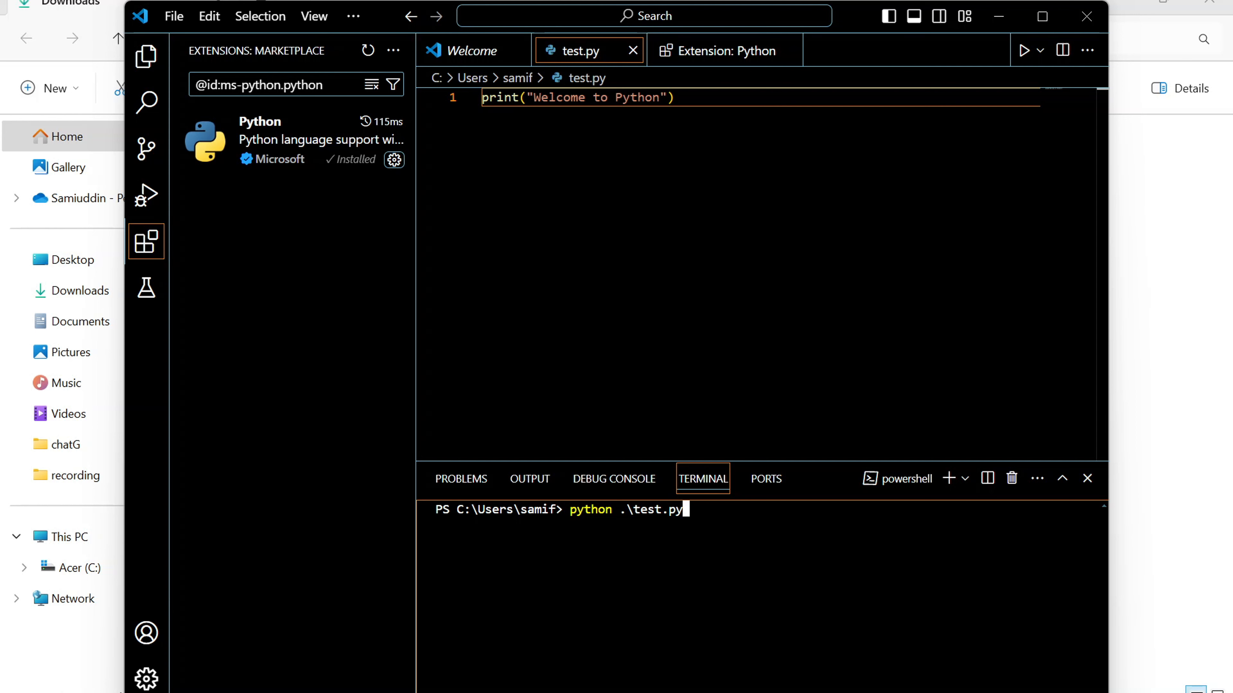
key("Return")
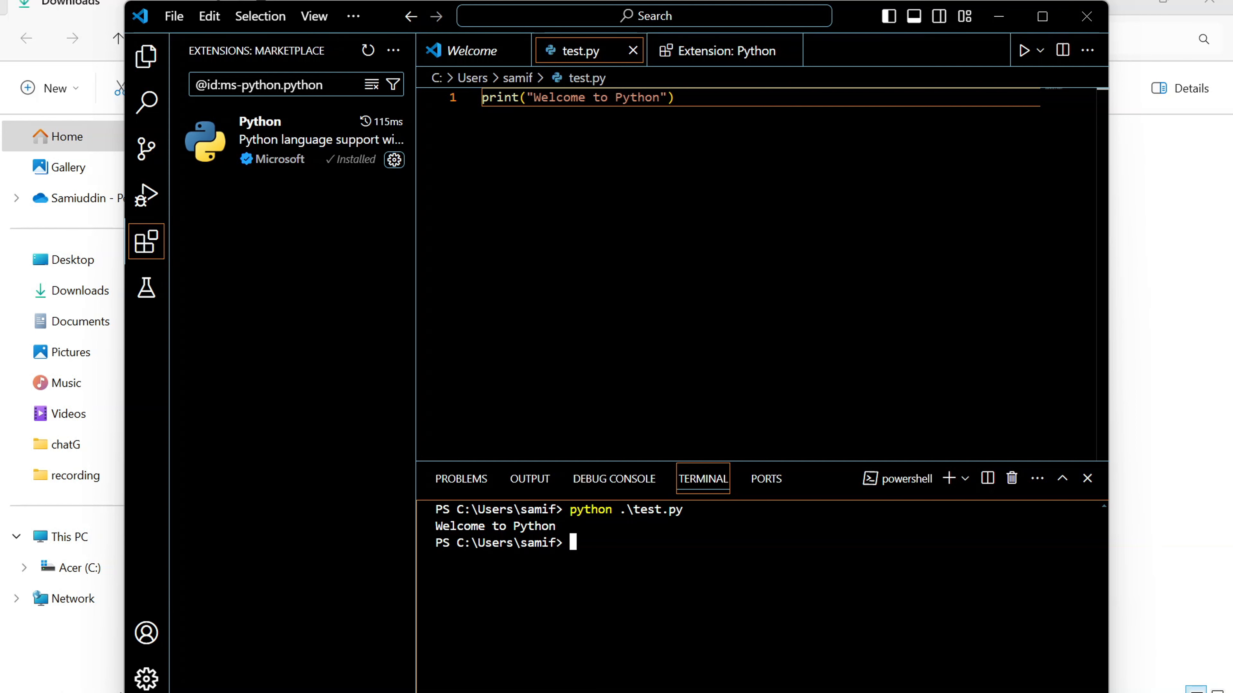
Step: Create a new file named first.html in the user's home folder
key("ctrl+shift+p")
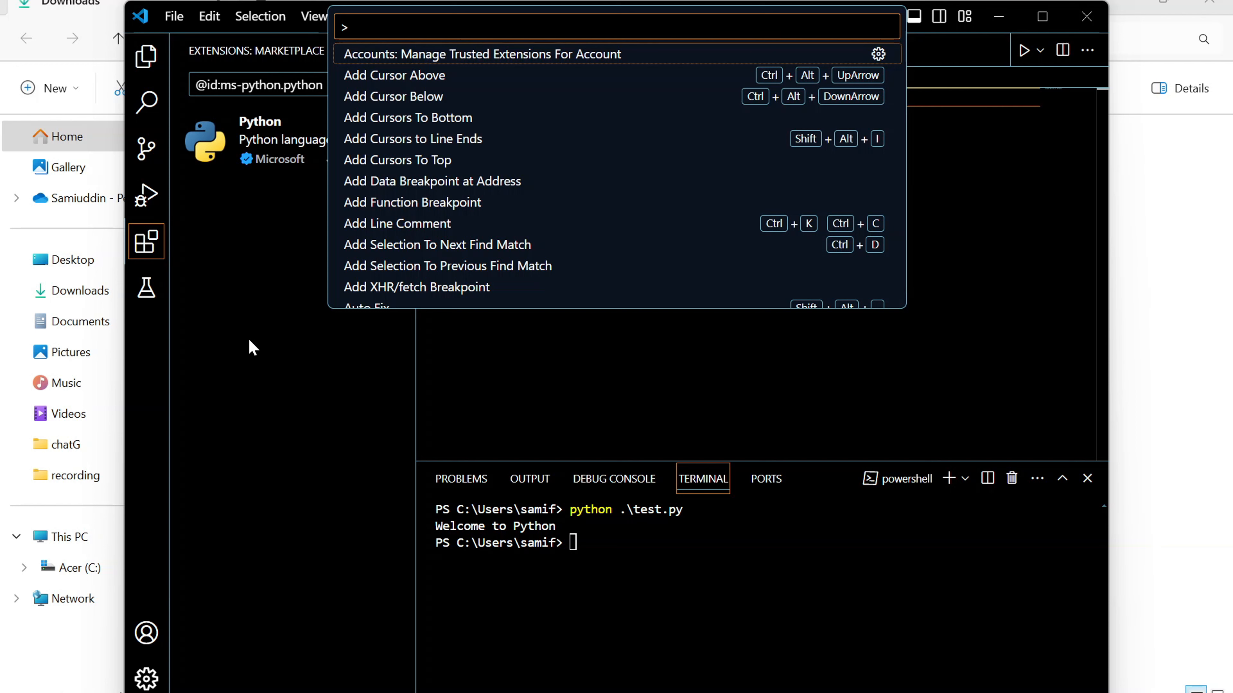
left_click(172, 17)
left_click(209, 68)
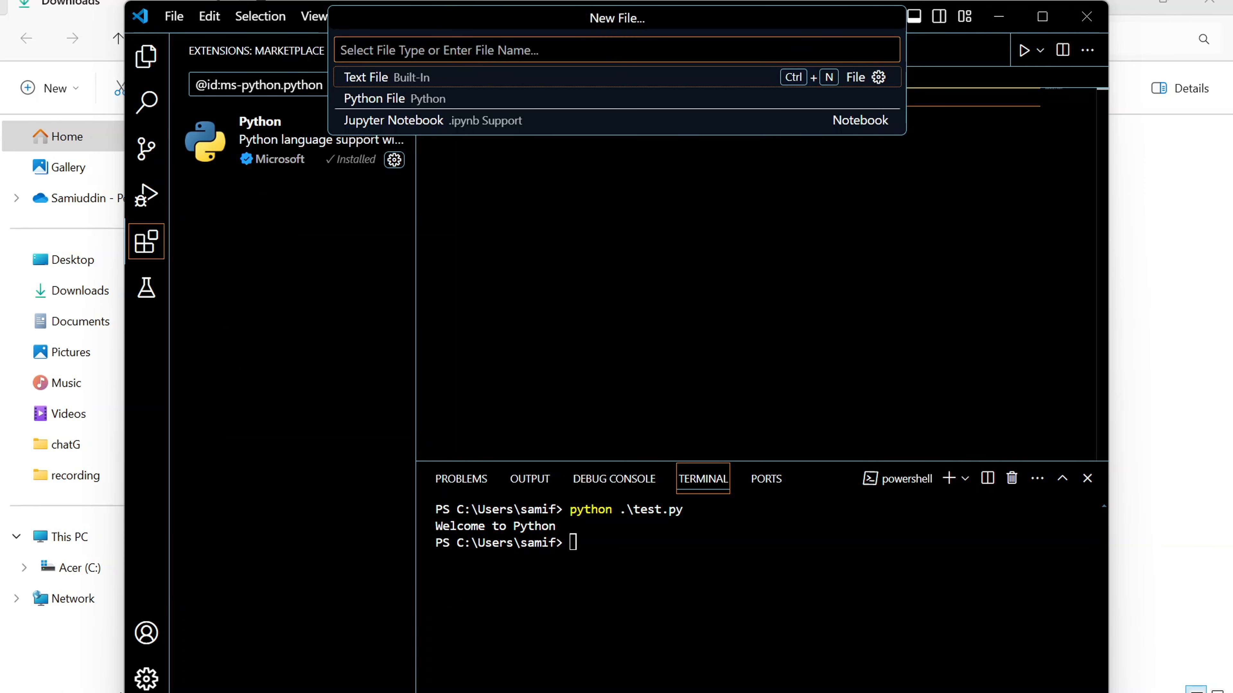
type("first")
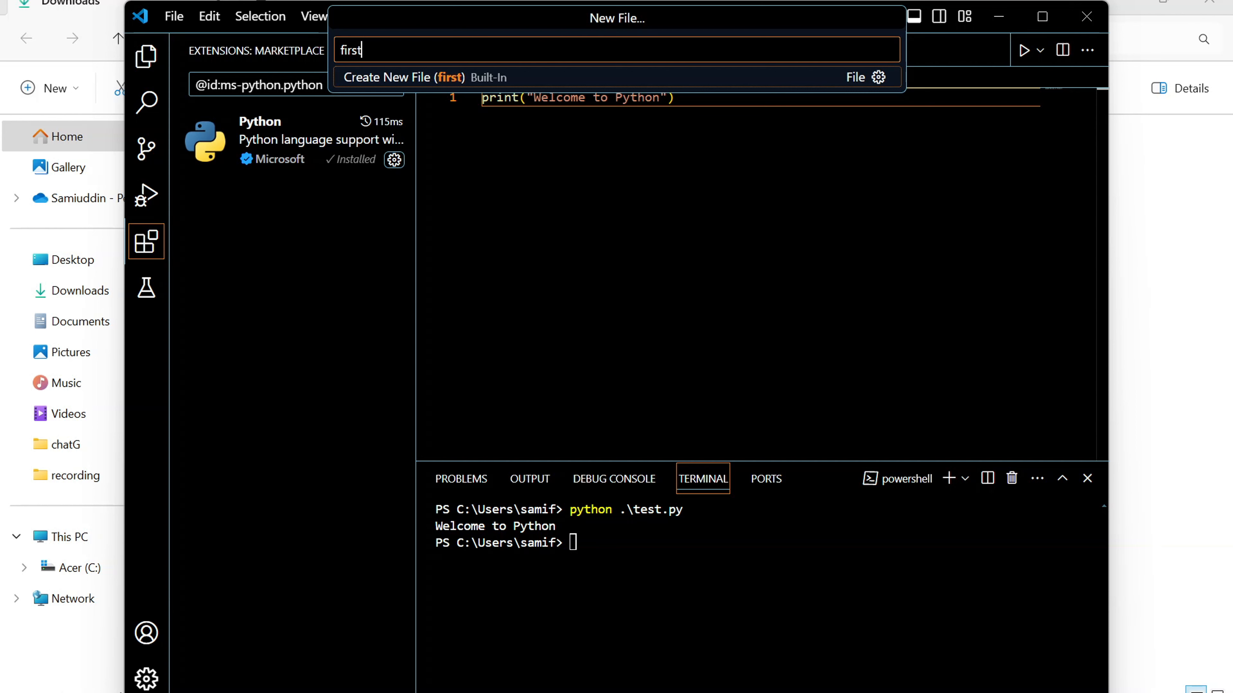
type(".html")
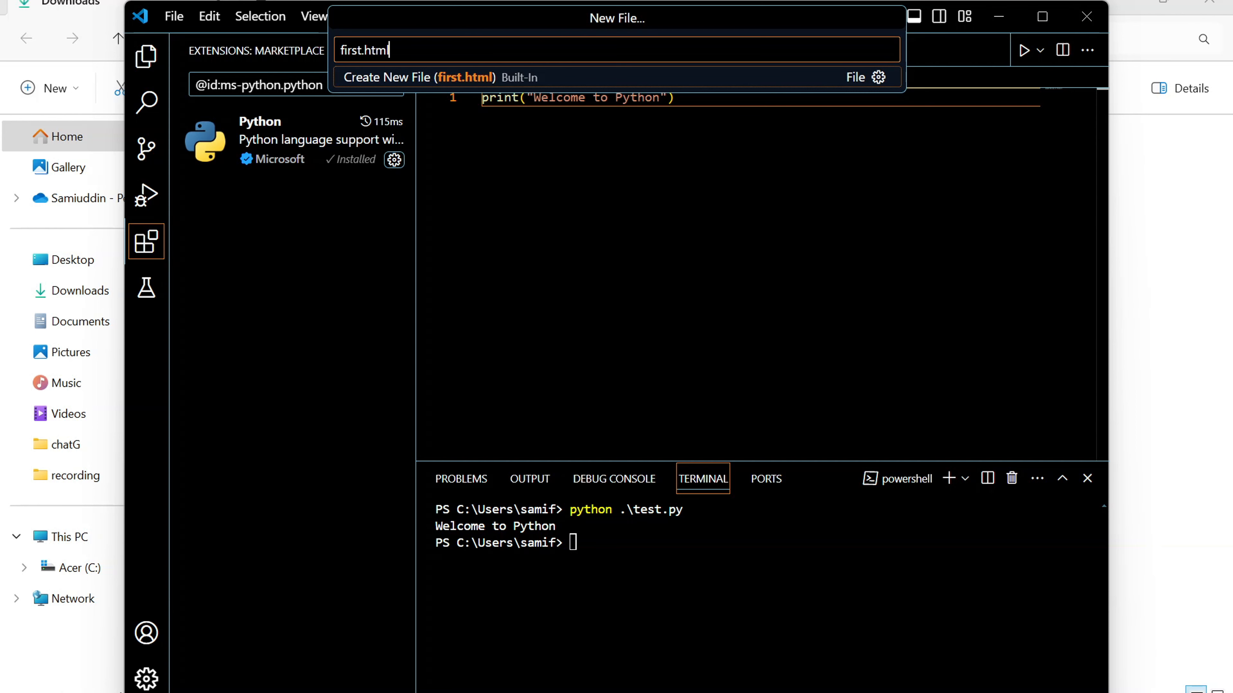
key("Return")
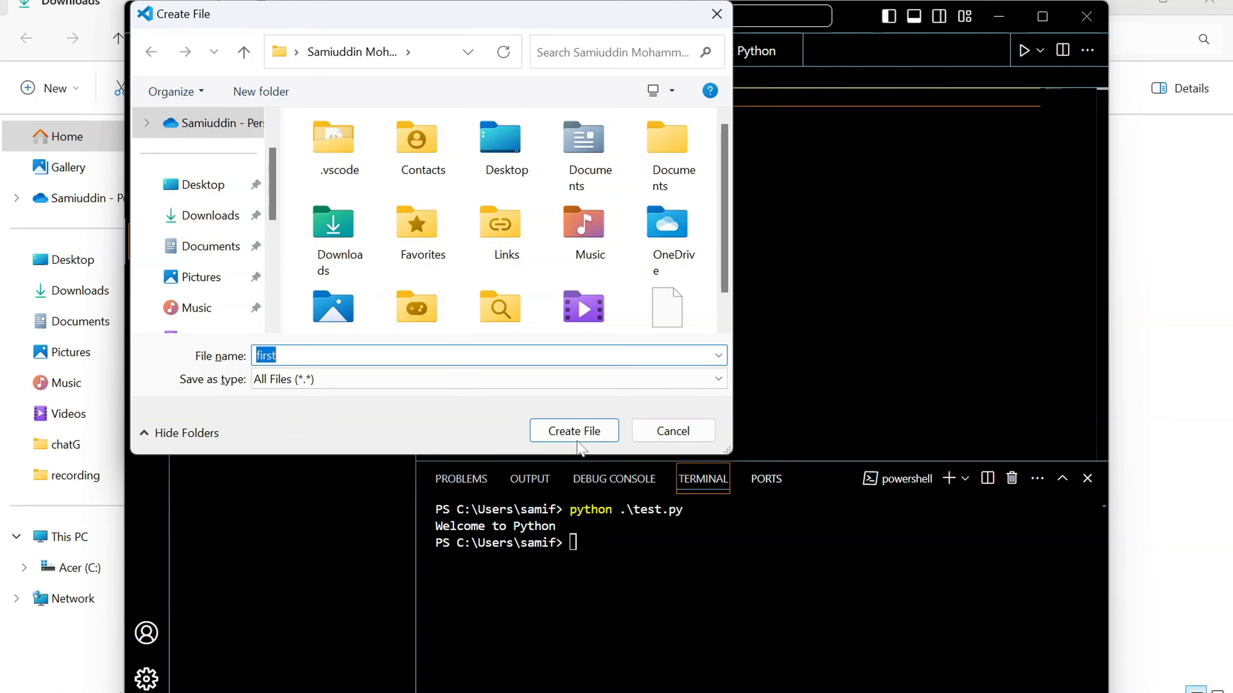
scroll(206, 279, "down", 4)
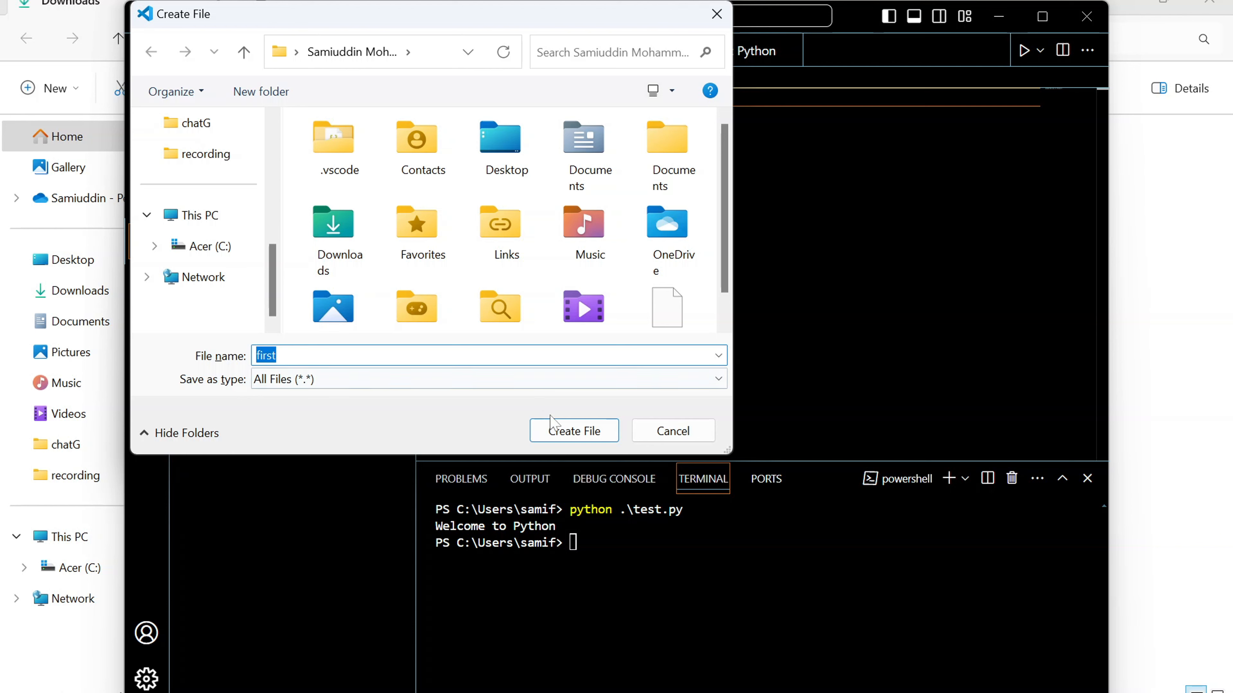
left_click(572, 431)
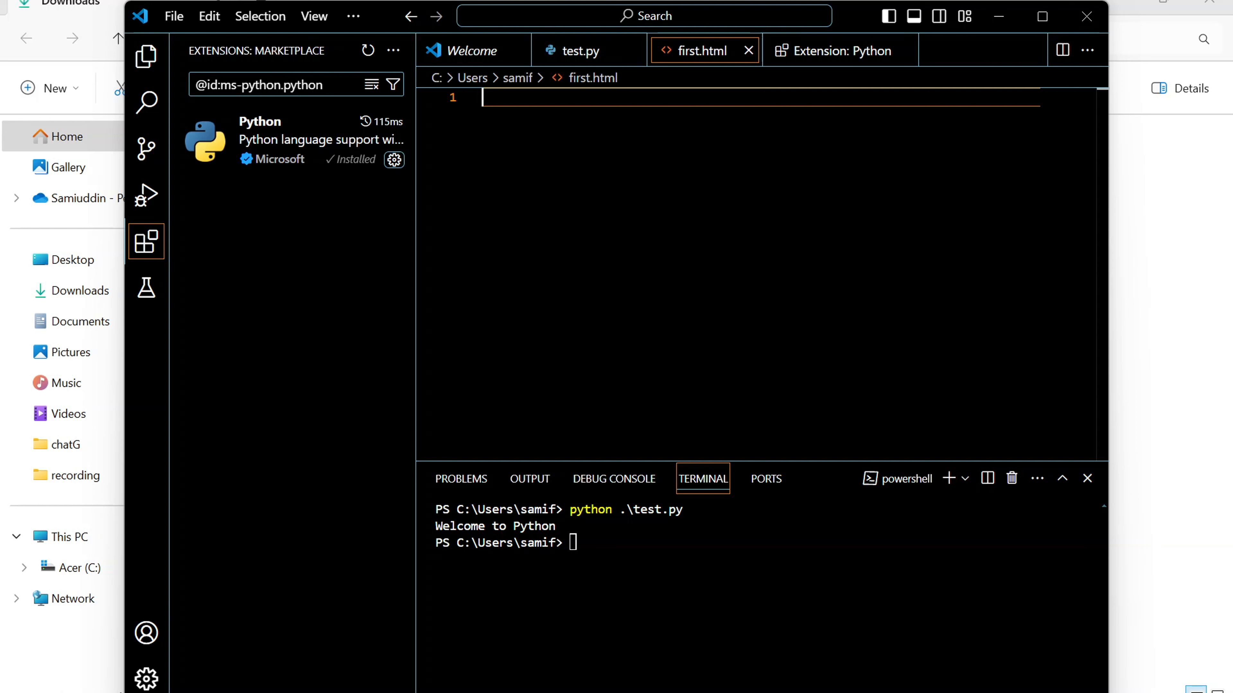
Step: Add an html element to first.html with a head element nested on its own indented line
type("htm")
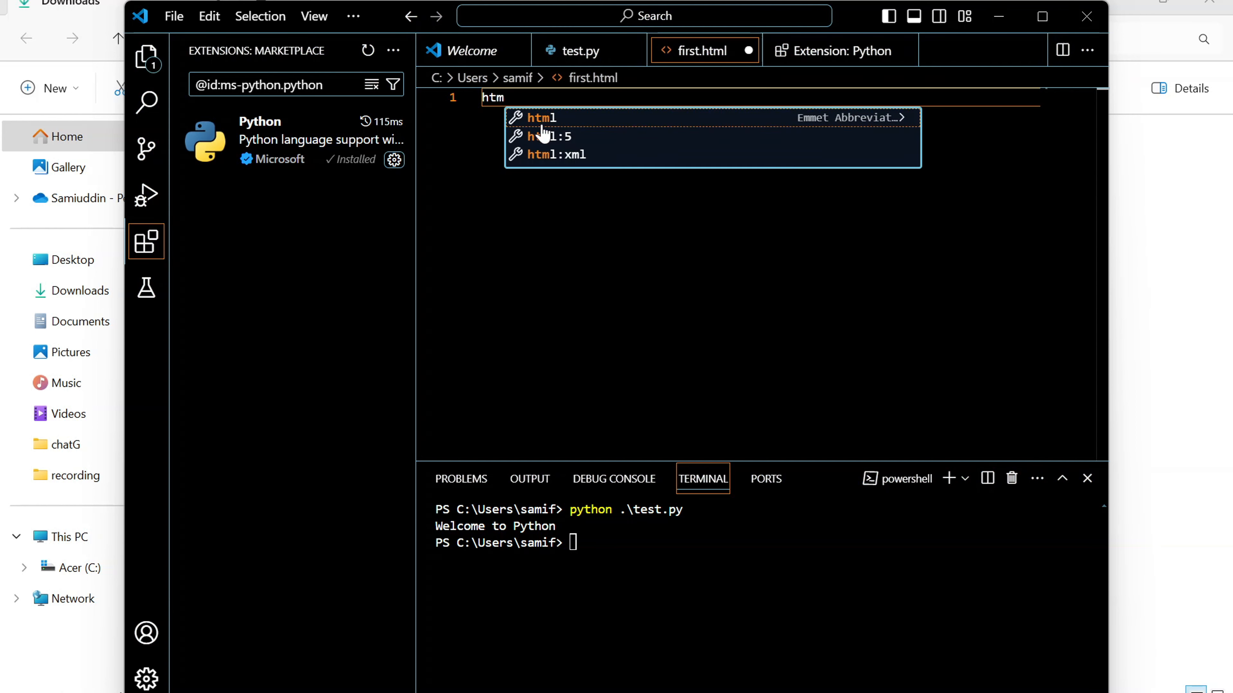
key("Return")
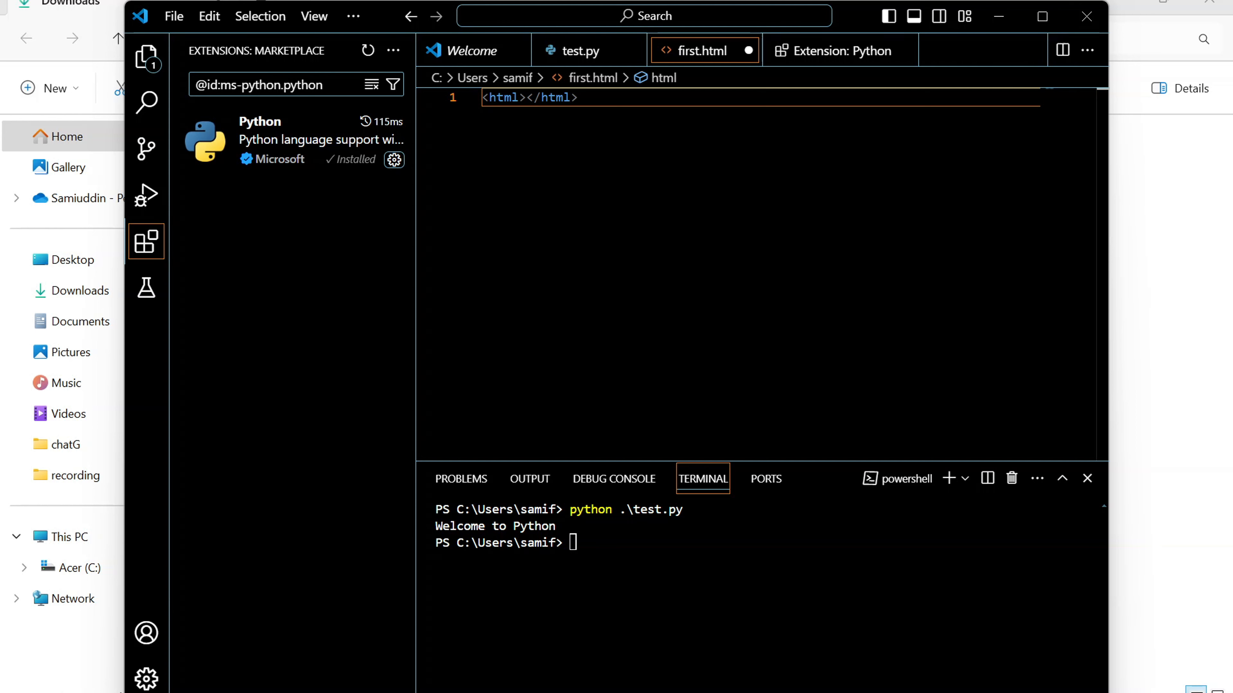
key("Return")
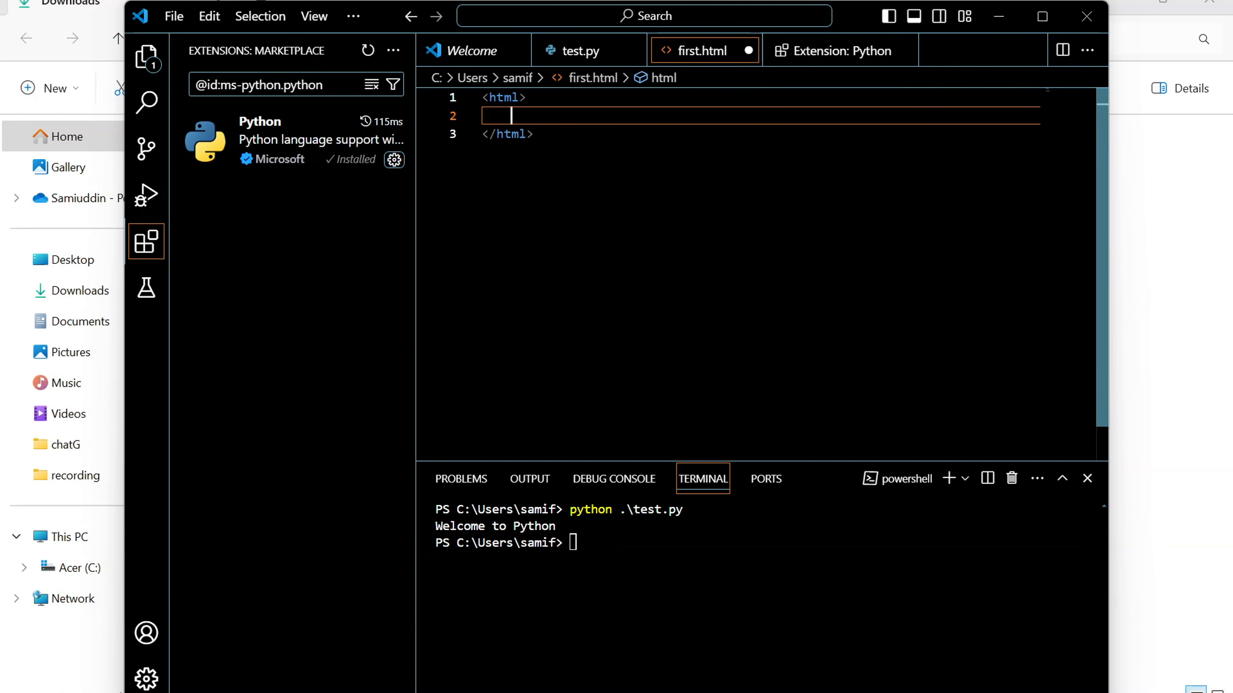
type("<")
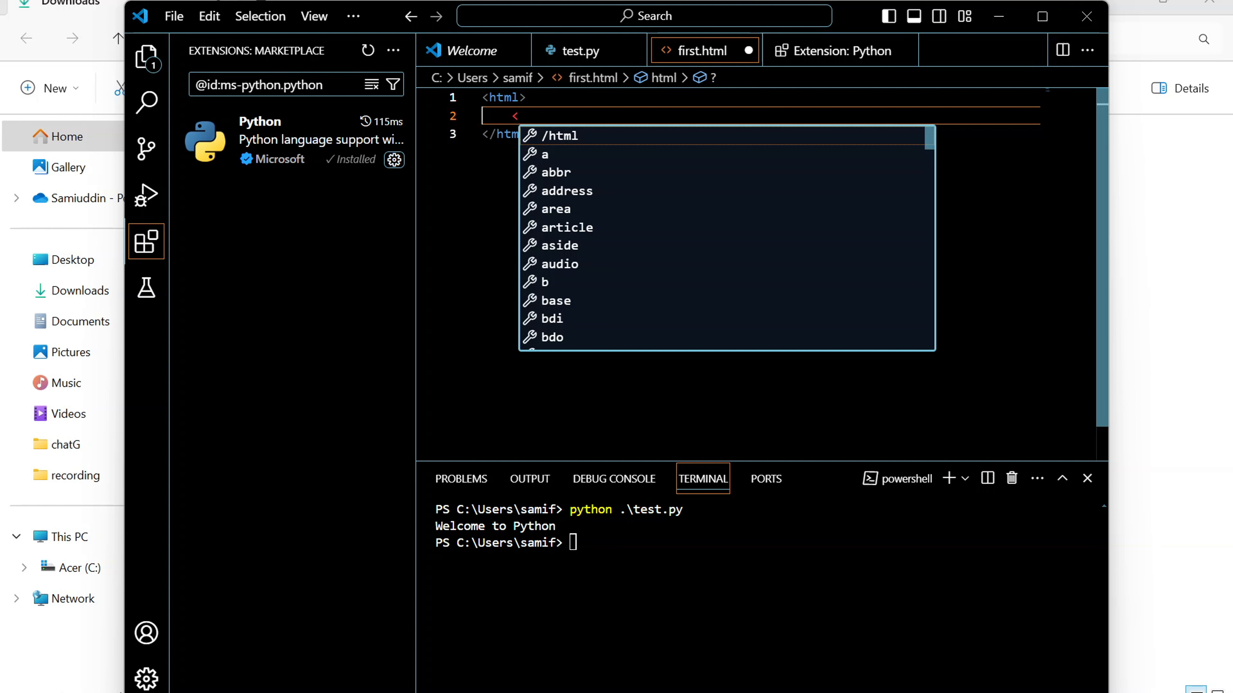
type("he")
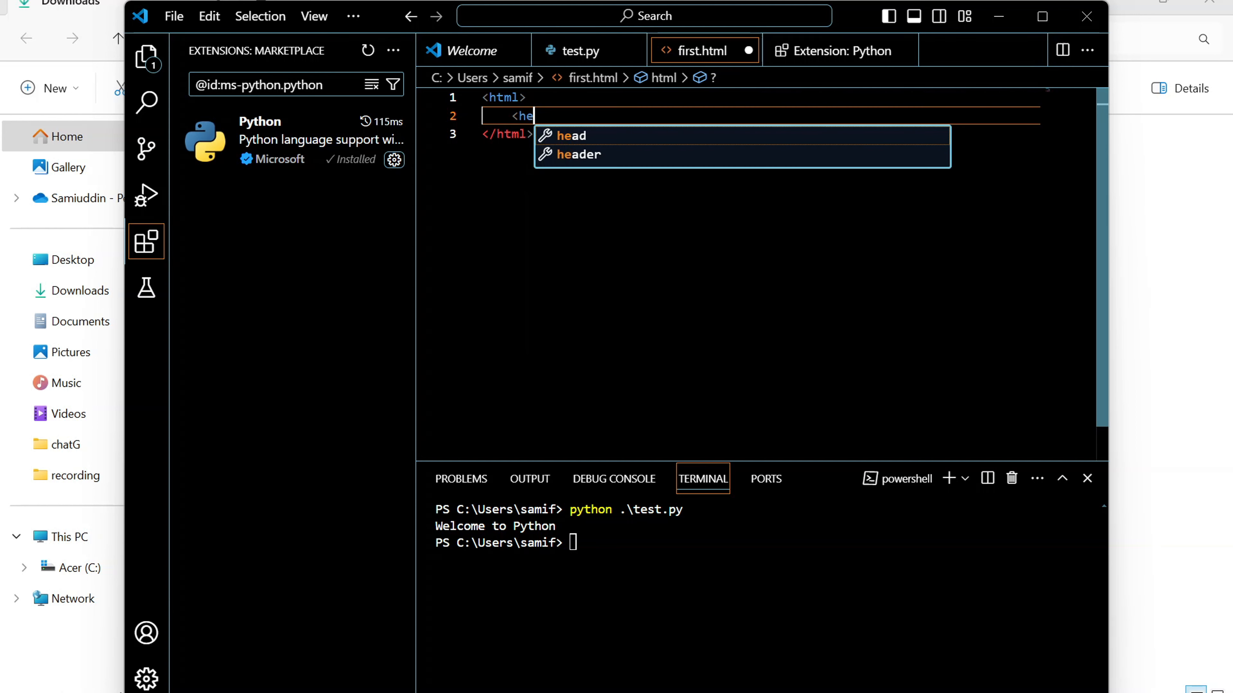
key("Return")
key("BackSpace")
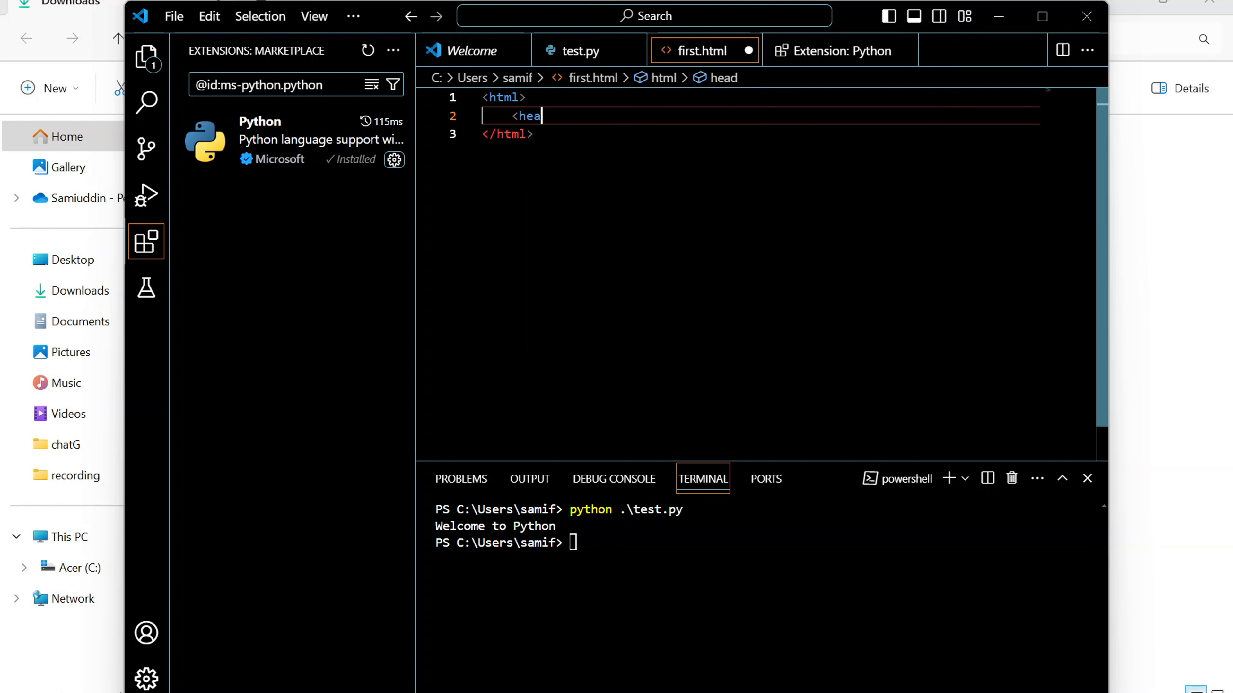
type("a")
key("BackSpace")
type("d")
key("Escape")
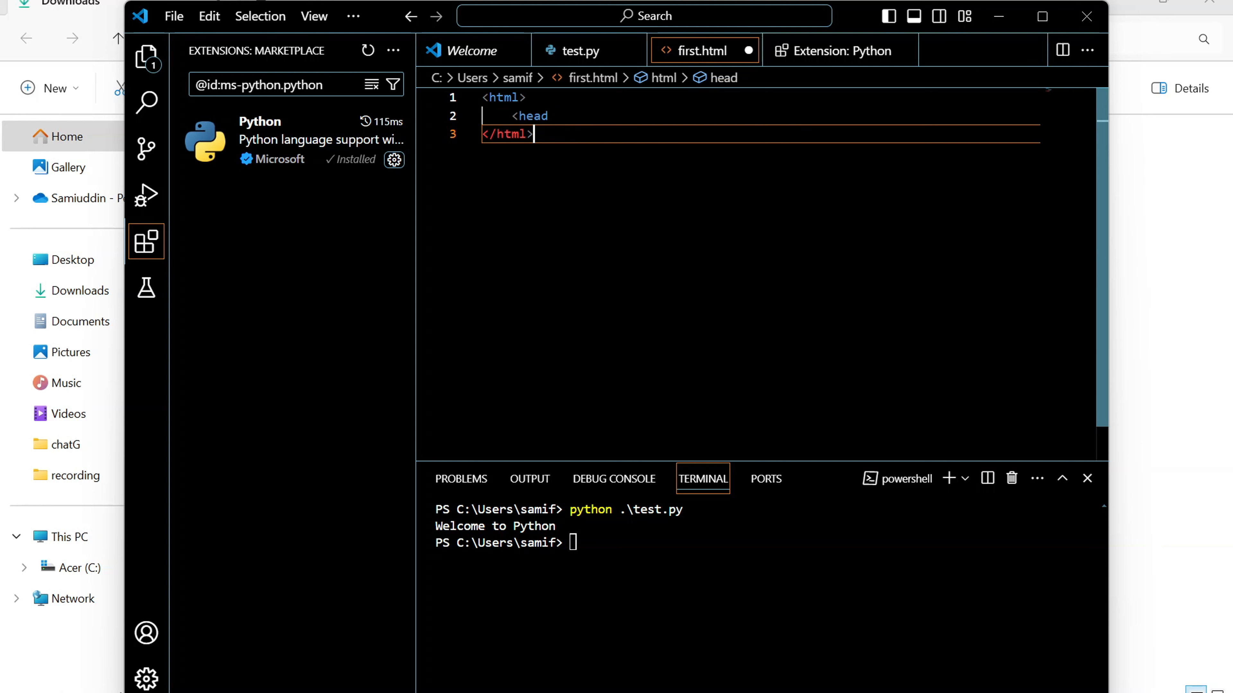
type(">")
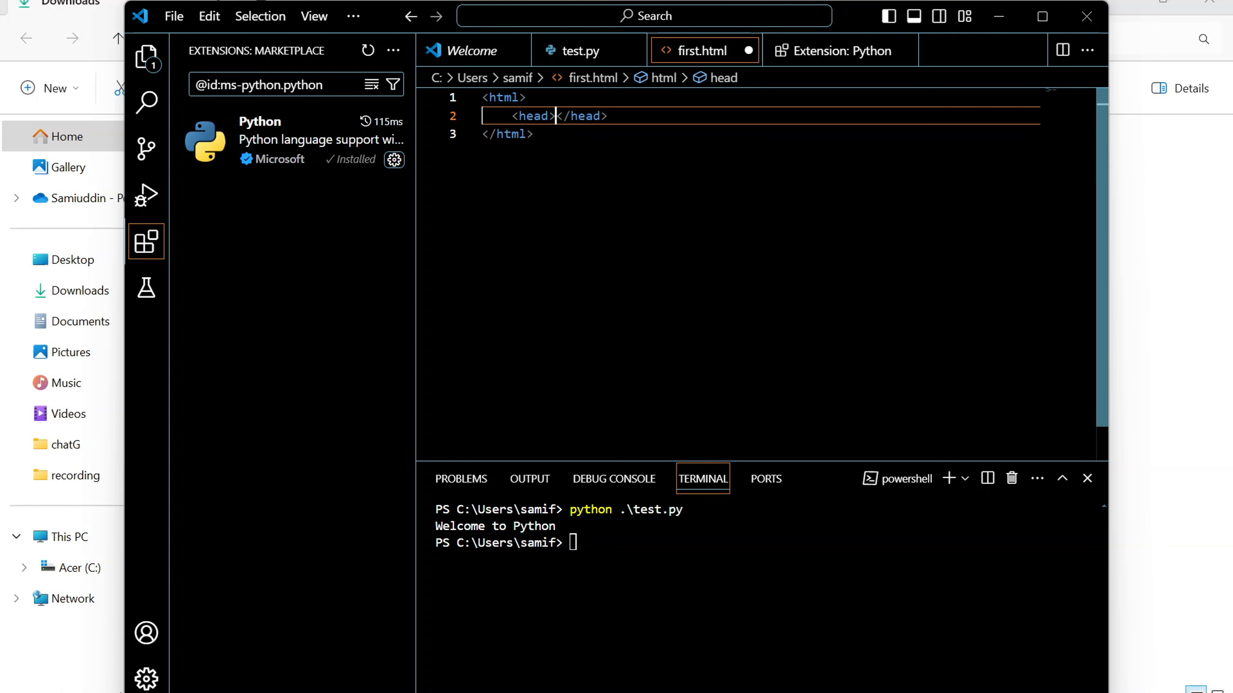
type("<title<")
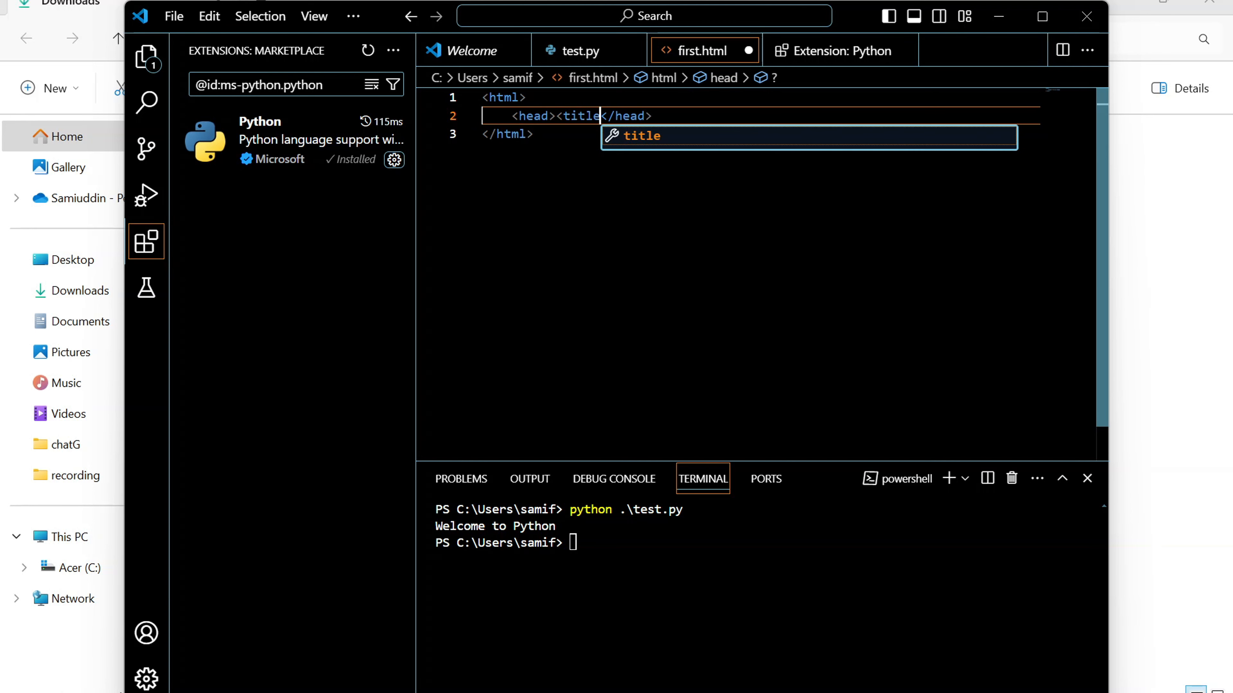
Step: Insert a title element reading "Welcome to my first html class" inside the head and save first.html
key("Escape")
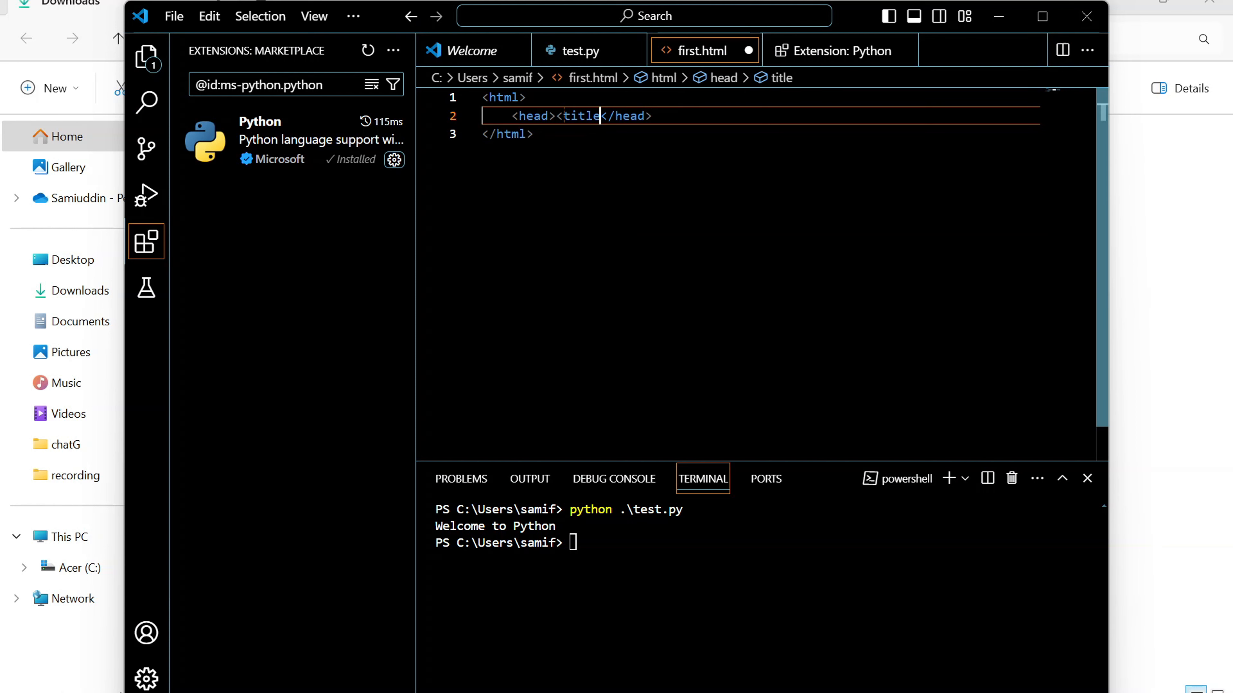
type(">")
type("Welcome to")
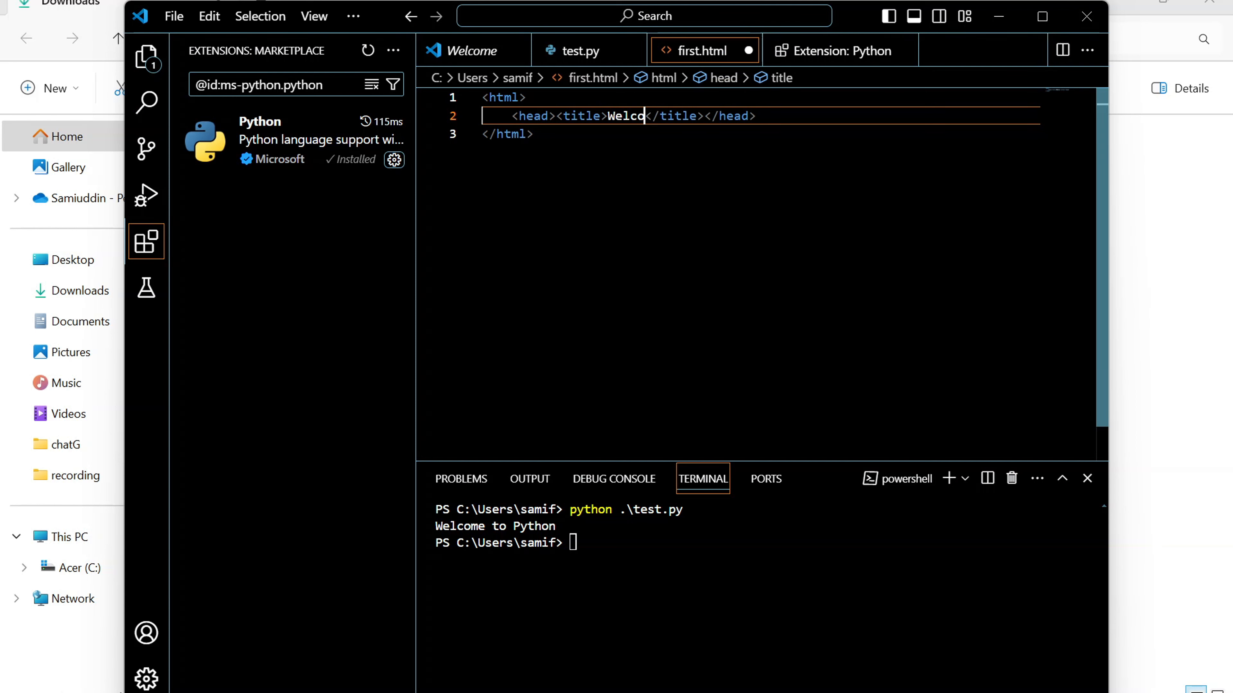
type("st html class")
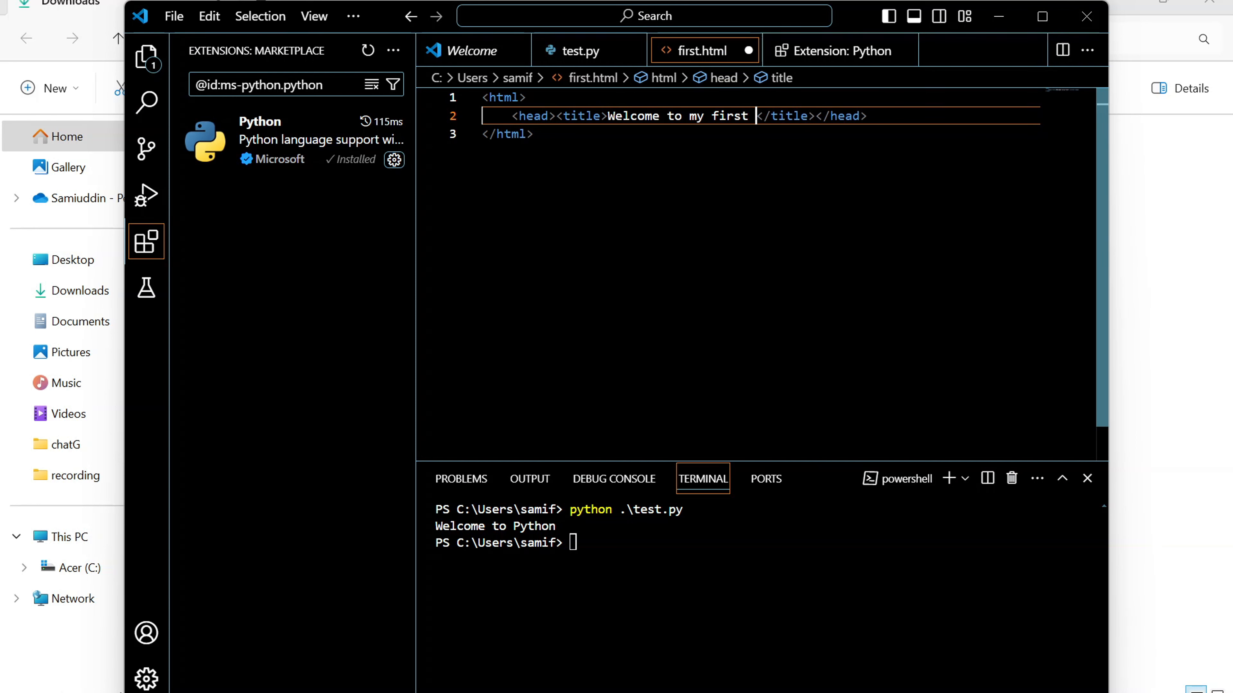
key("ctrl+s")
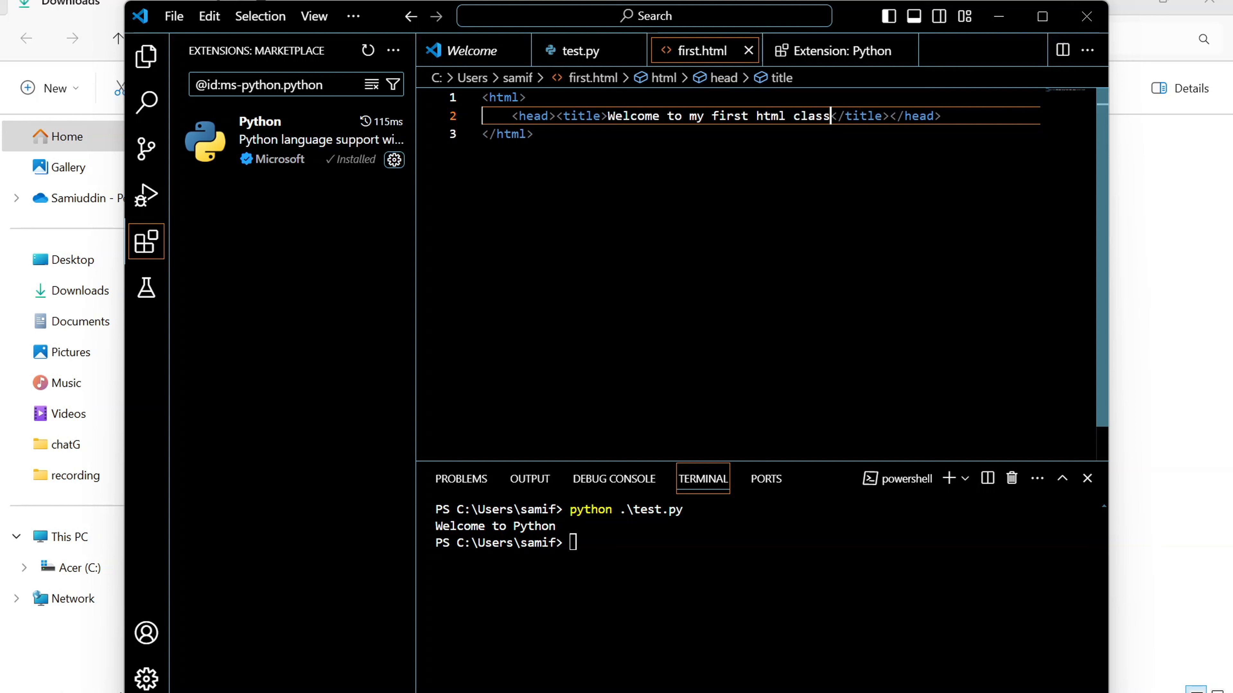